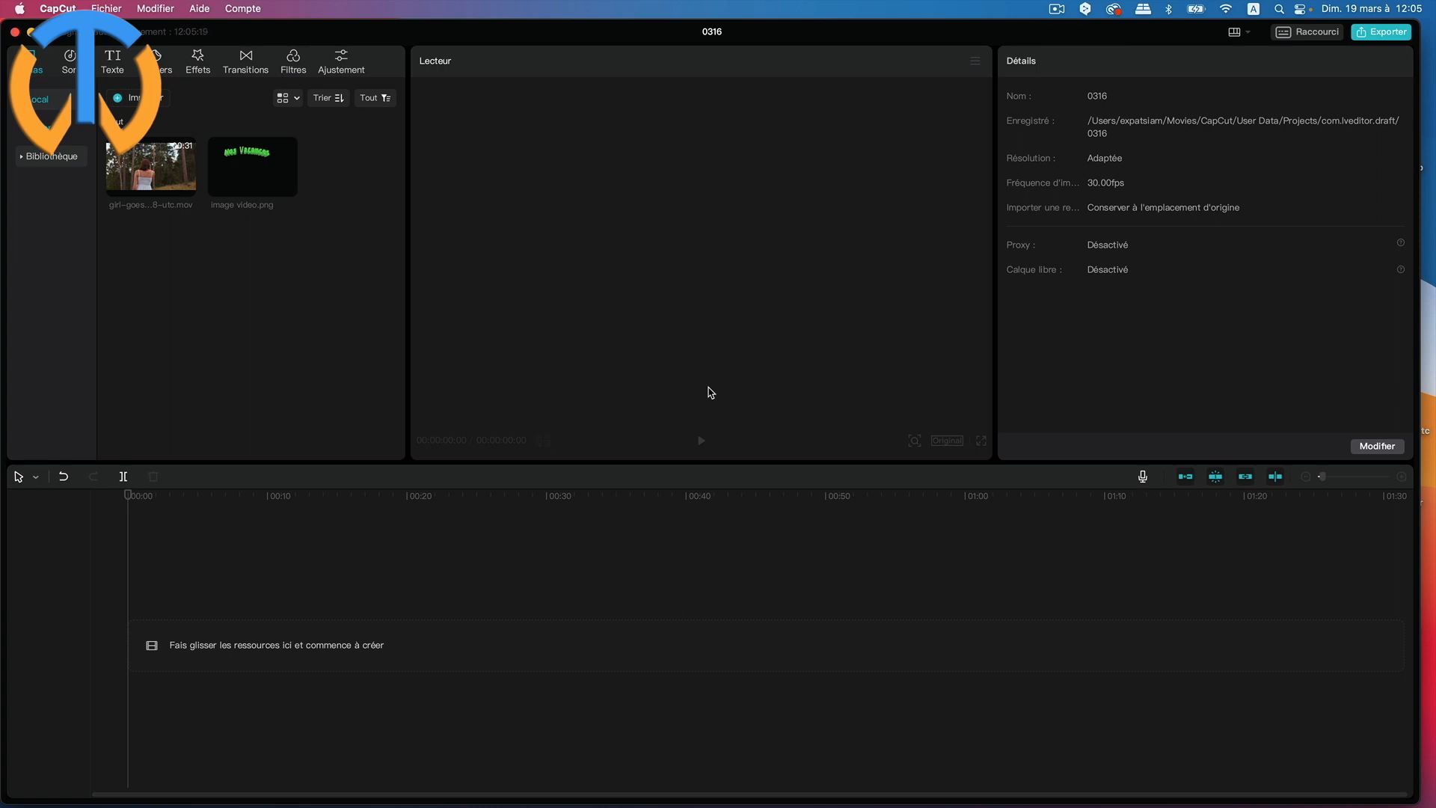
- Add the forest video and image video.png to the timeline, placing the image on a track above the video's start
click(146, 180)
click(185, 186)
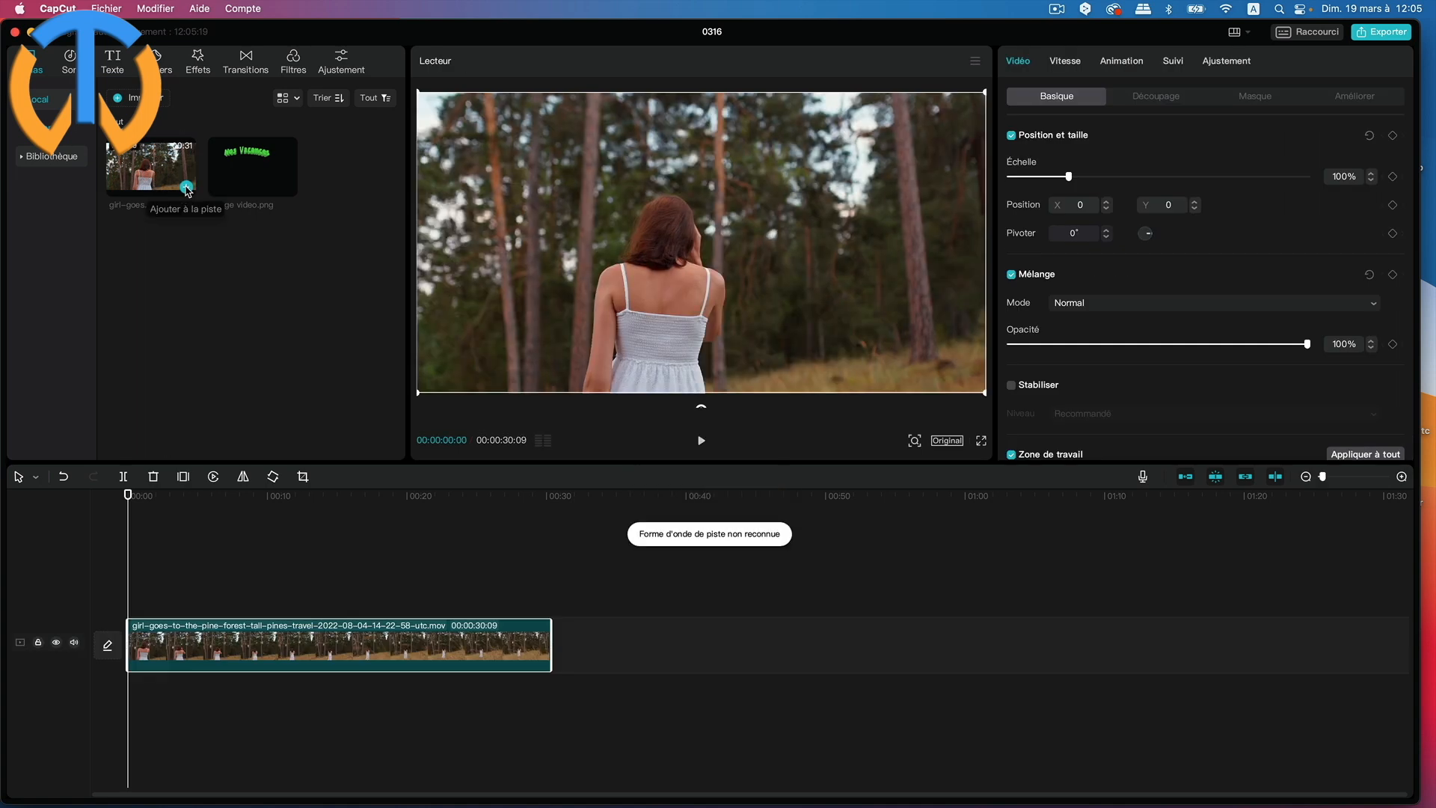
click(250, 174)
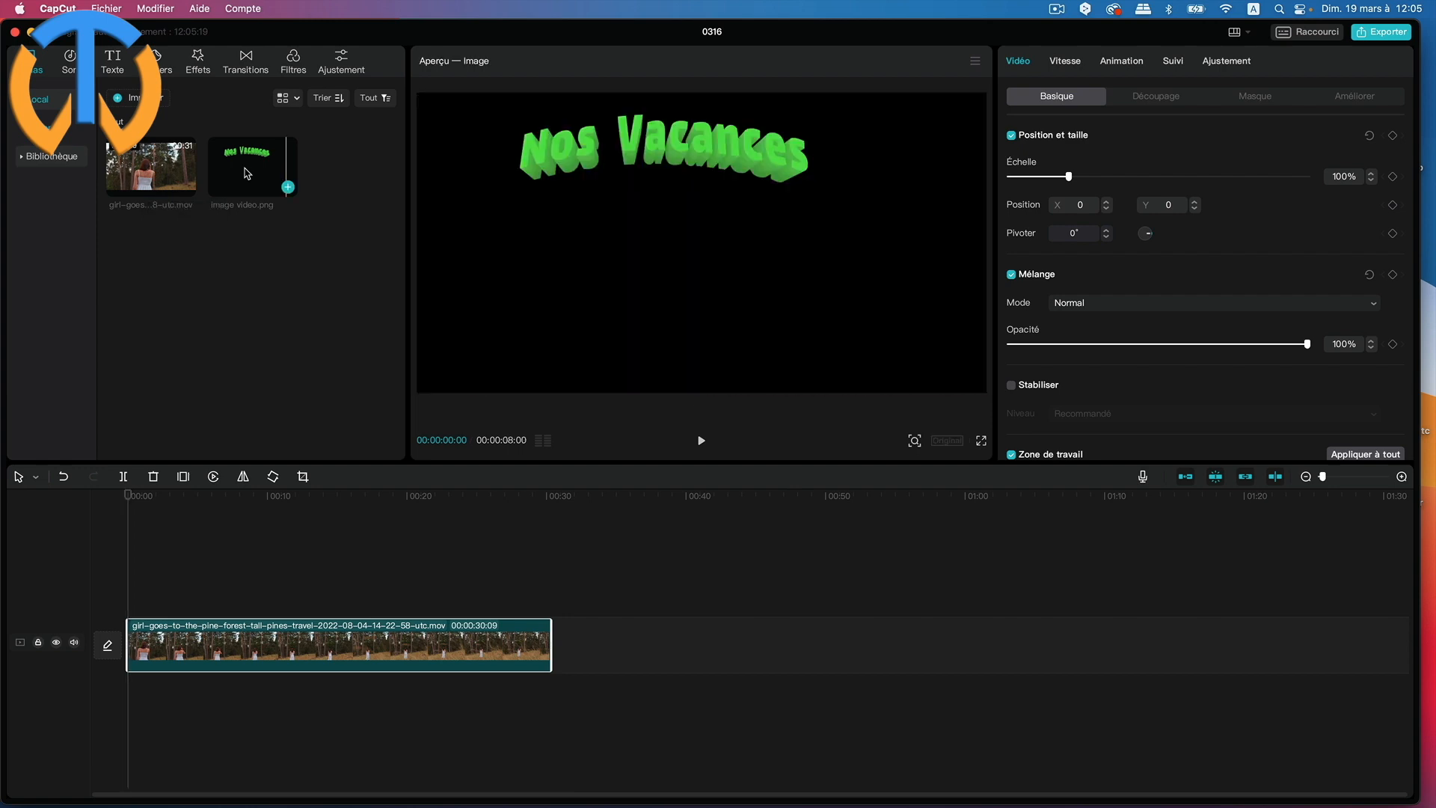
click(288, 187)
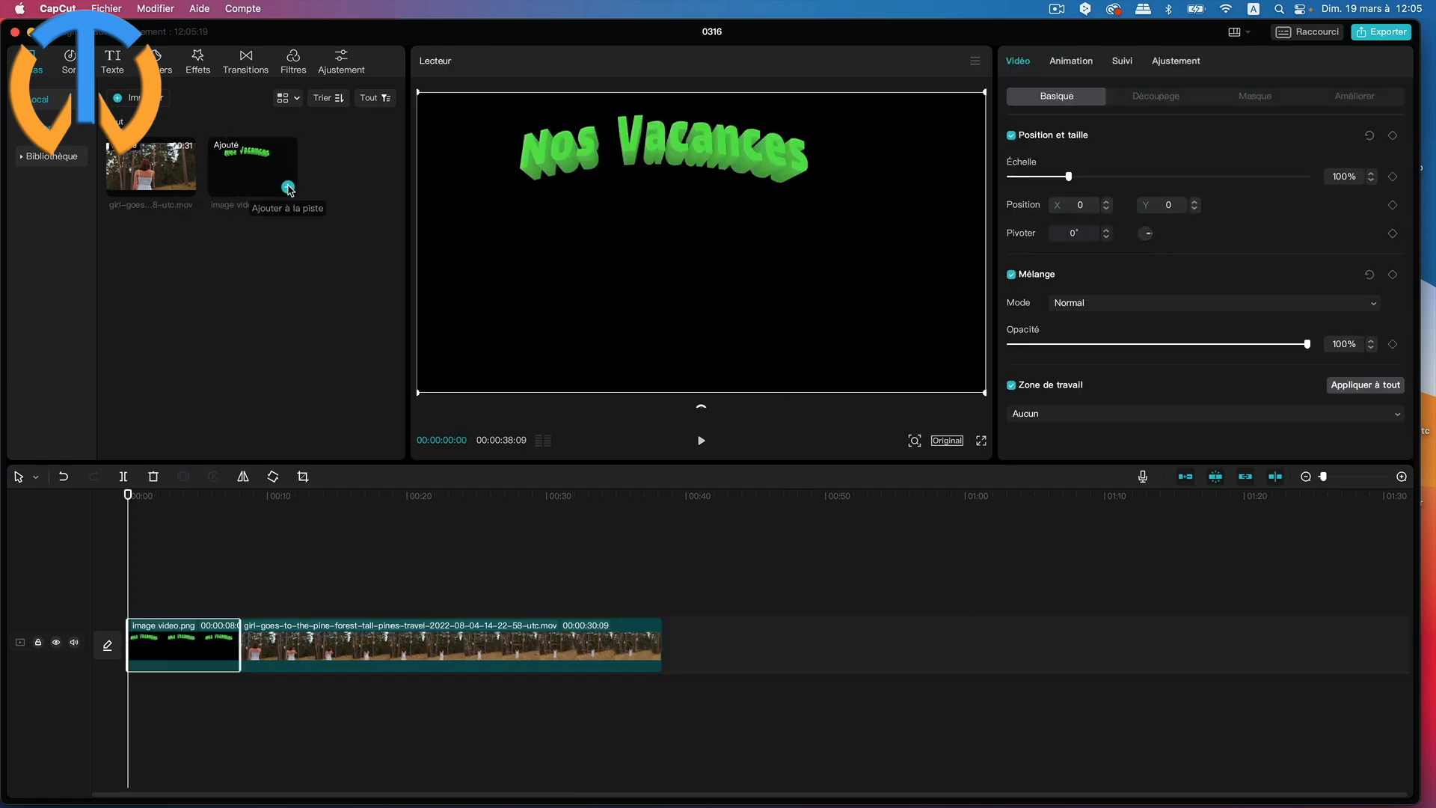
drag(180, 654, 175, 594)
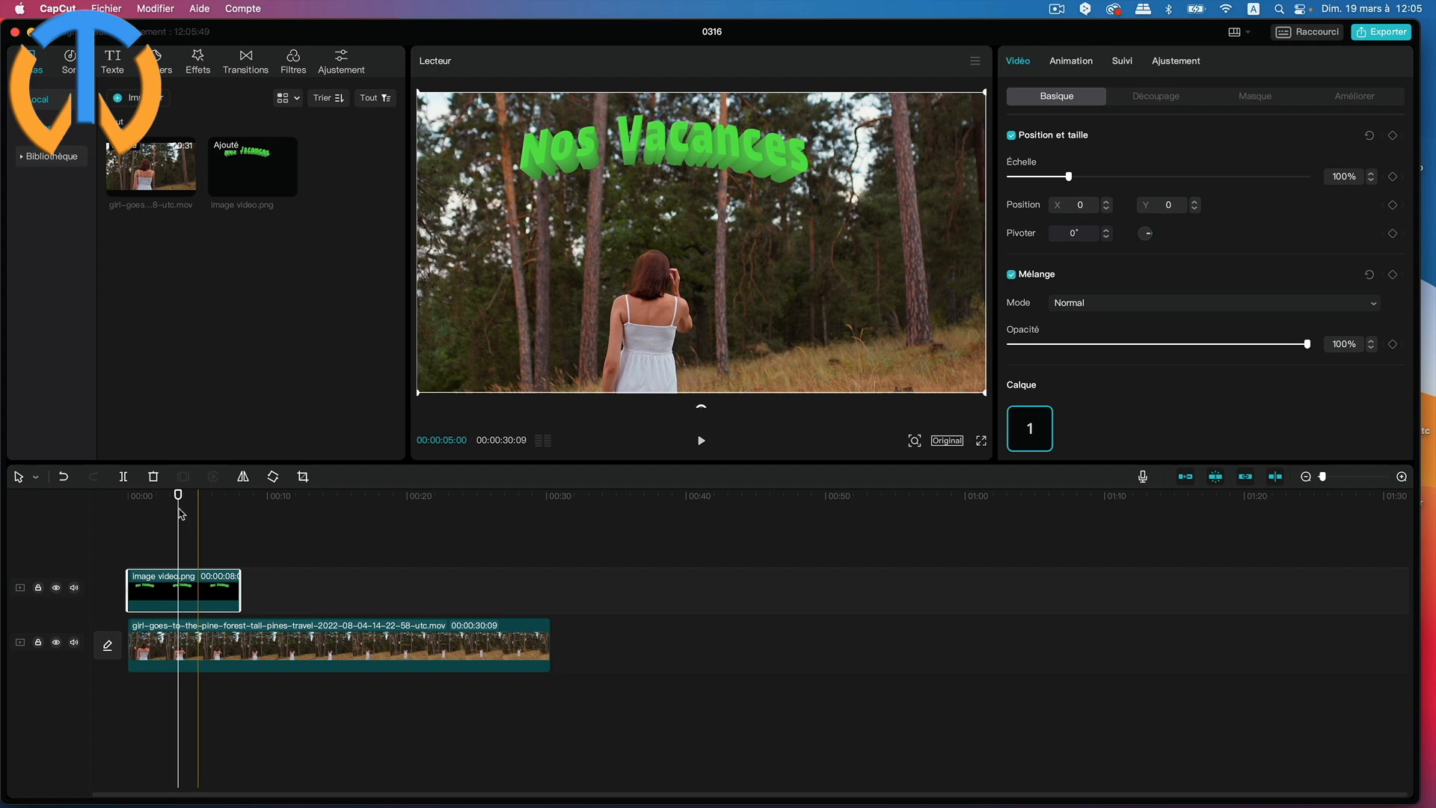
- Extend the image video.png clip to a duration of 00:00:10:07 and check it over the forest video
drag(242, 594, 270, 594)
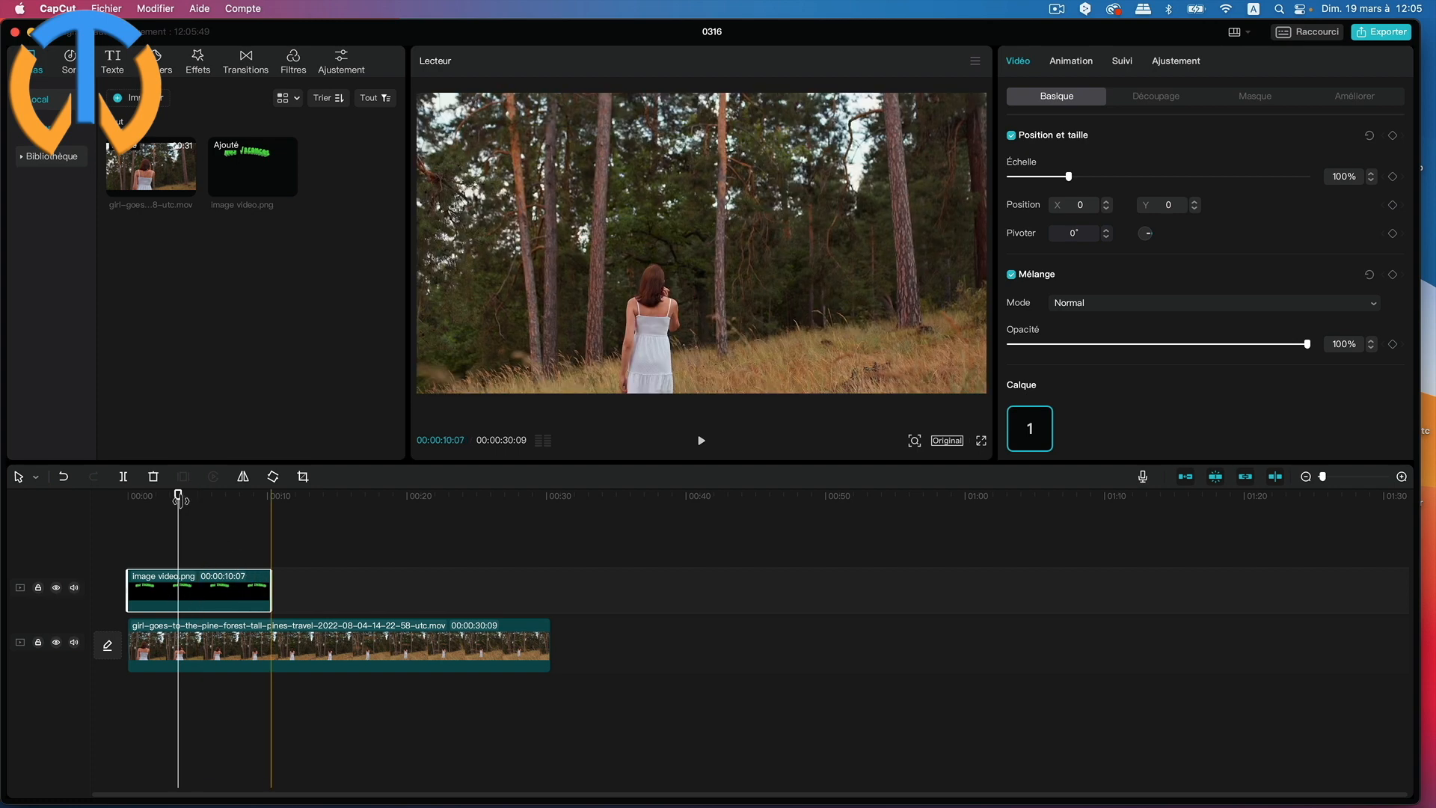
mouse_move(180, 500)
mouse_down()
mouse_move(161, 508)
mouse_move(181, 511)
mouse_up()
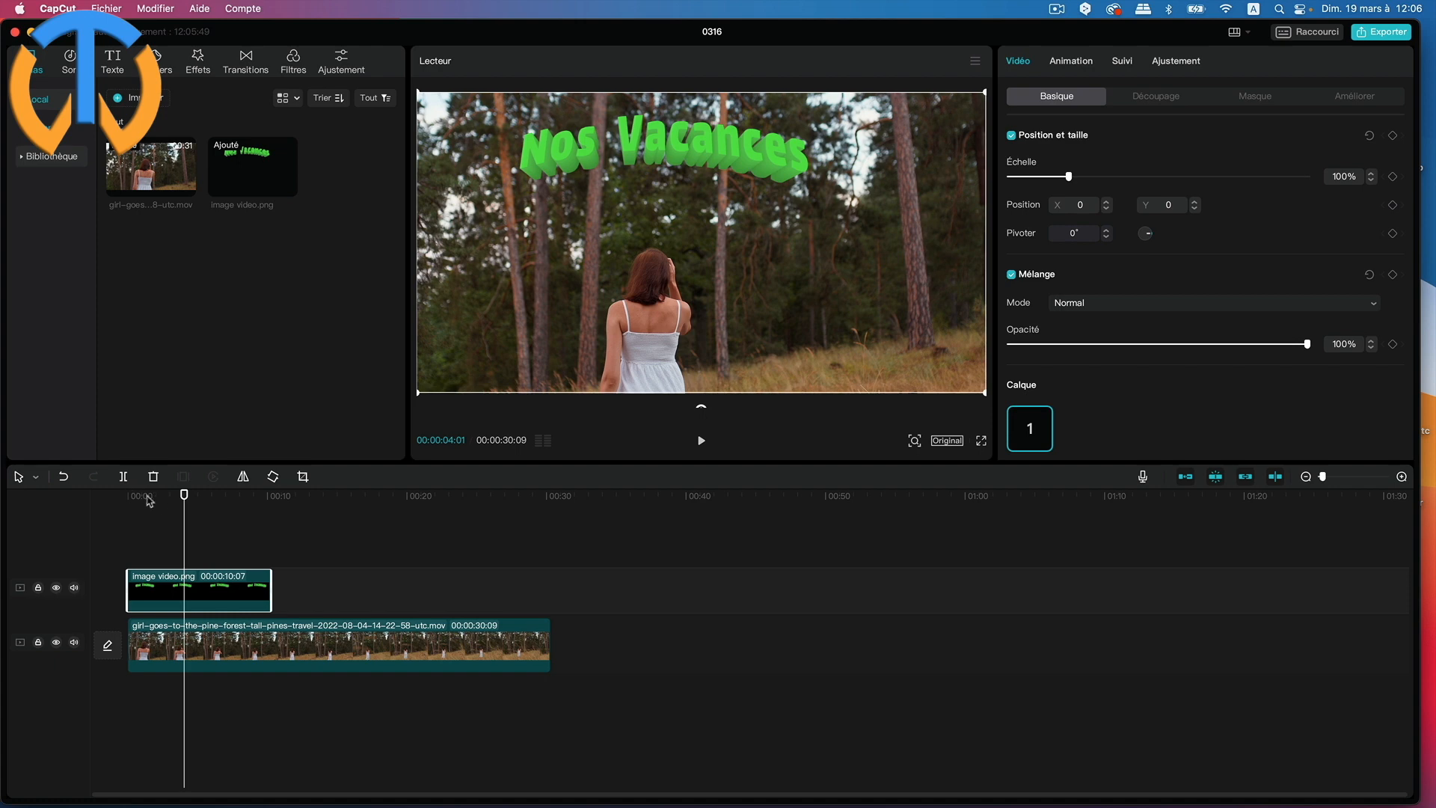
drag(183, 501, 119, 508)
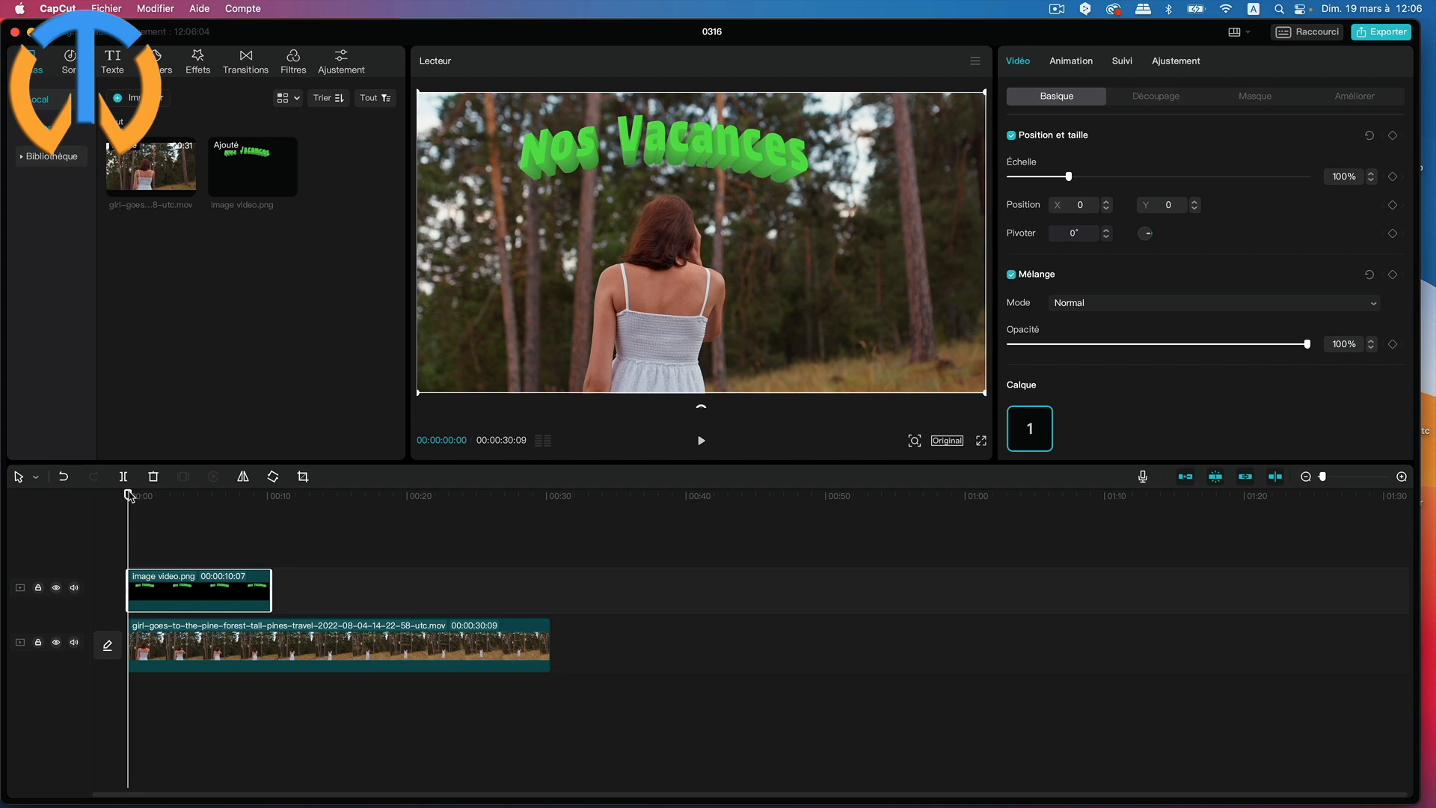
drag(128, 495, 278, 554)
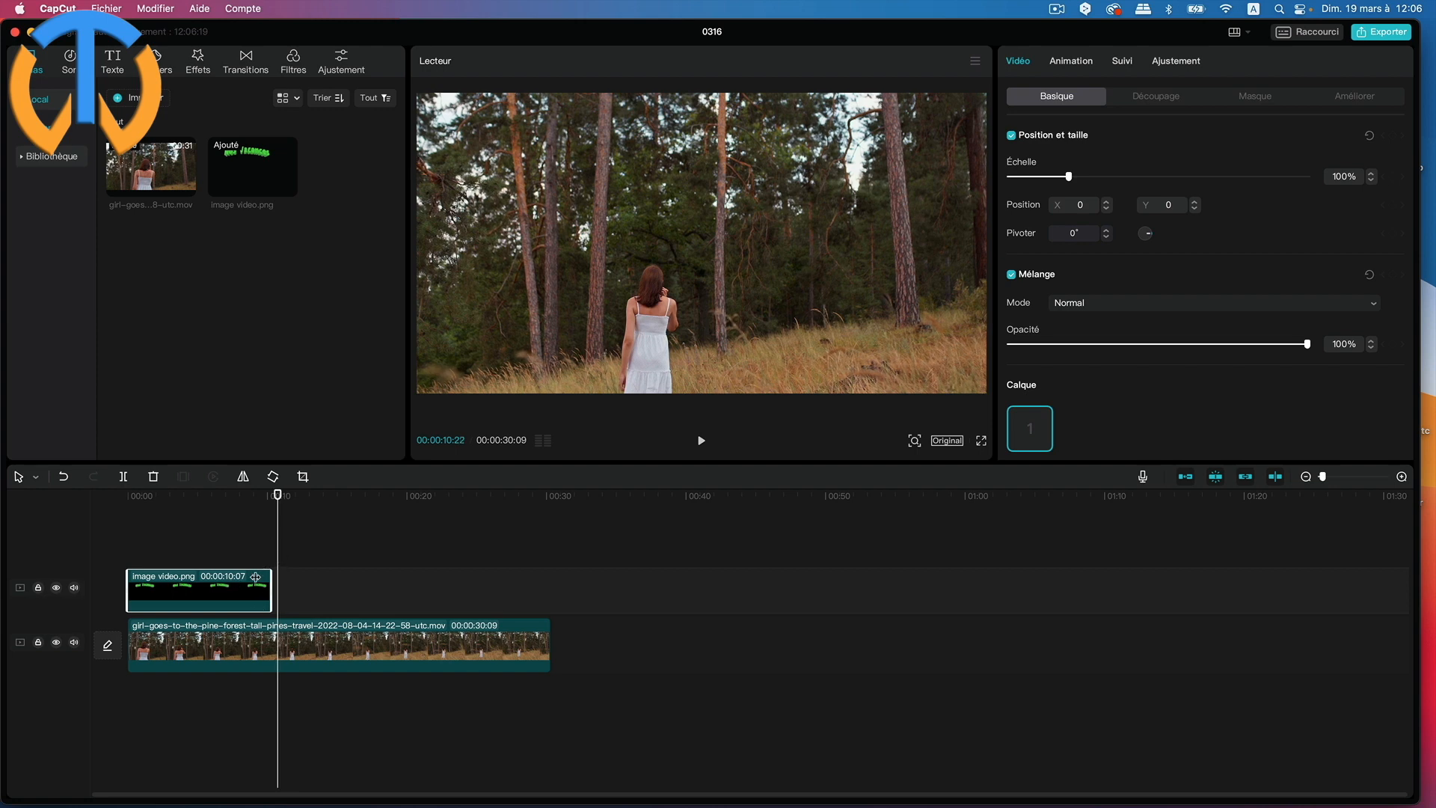
- Split the forest video at 00:00:10:07, level with the end of the image clip, and select its first part
click(286, 638)
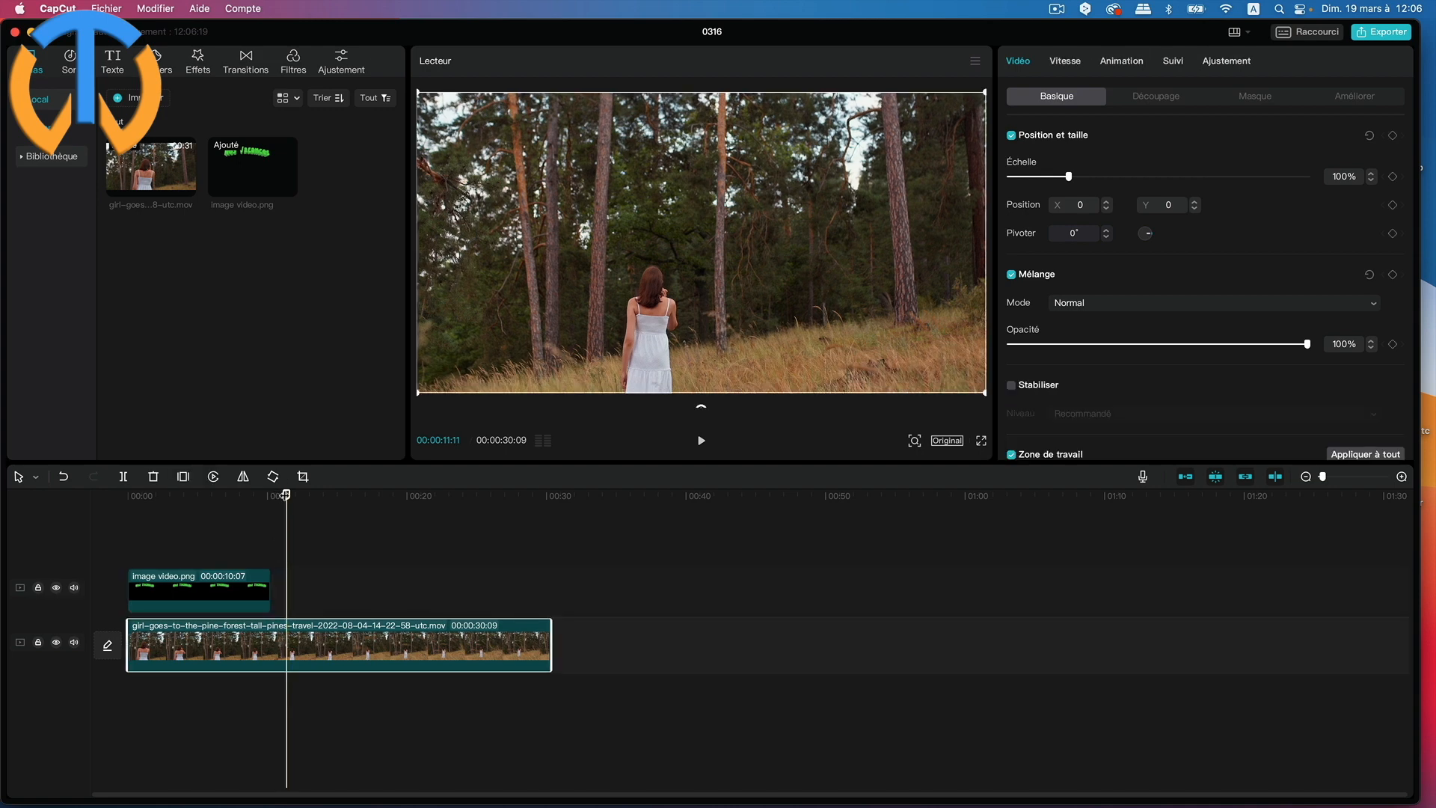
drag(285, 495, 270, 494)
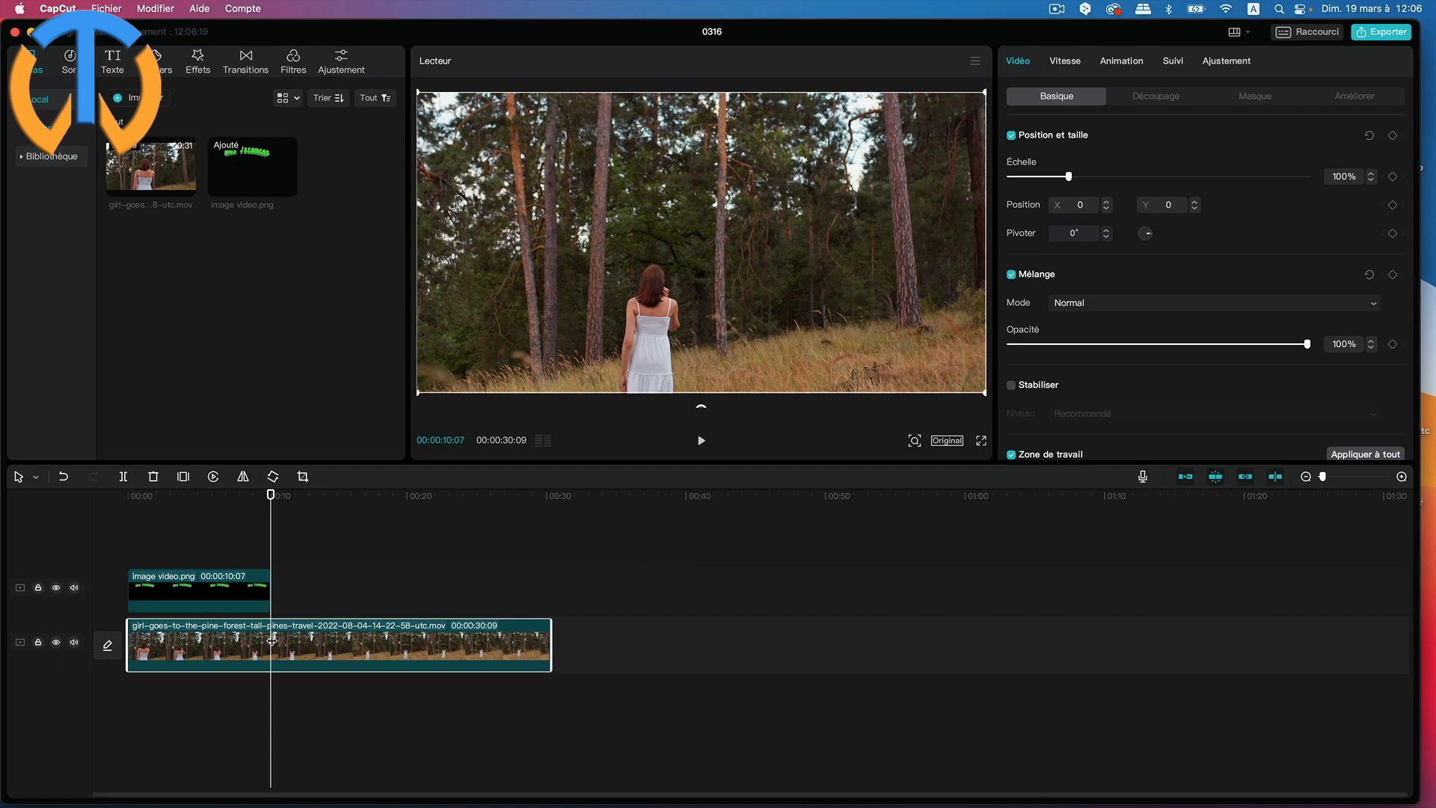
key(super+b)
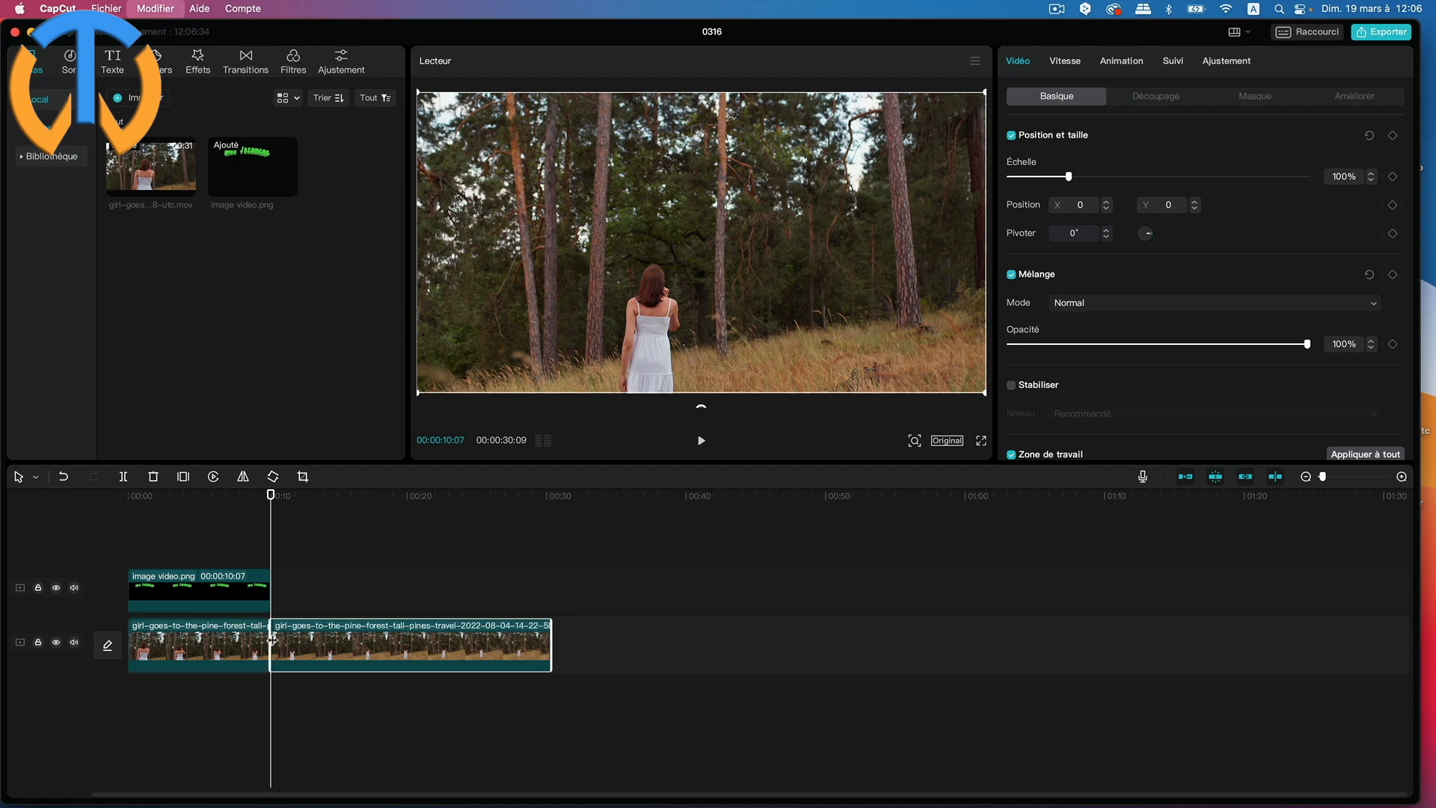
click(231, 644)
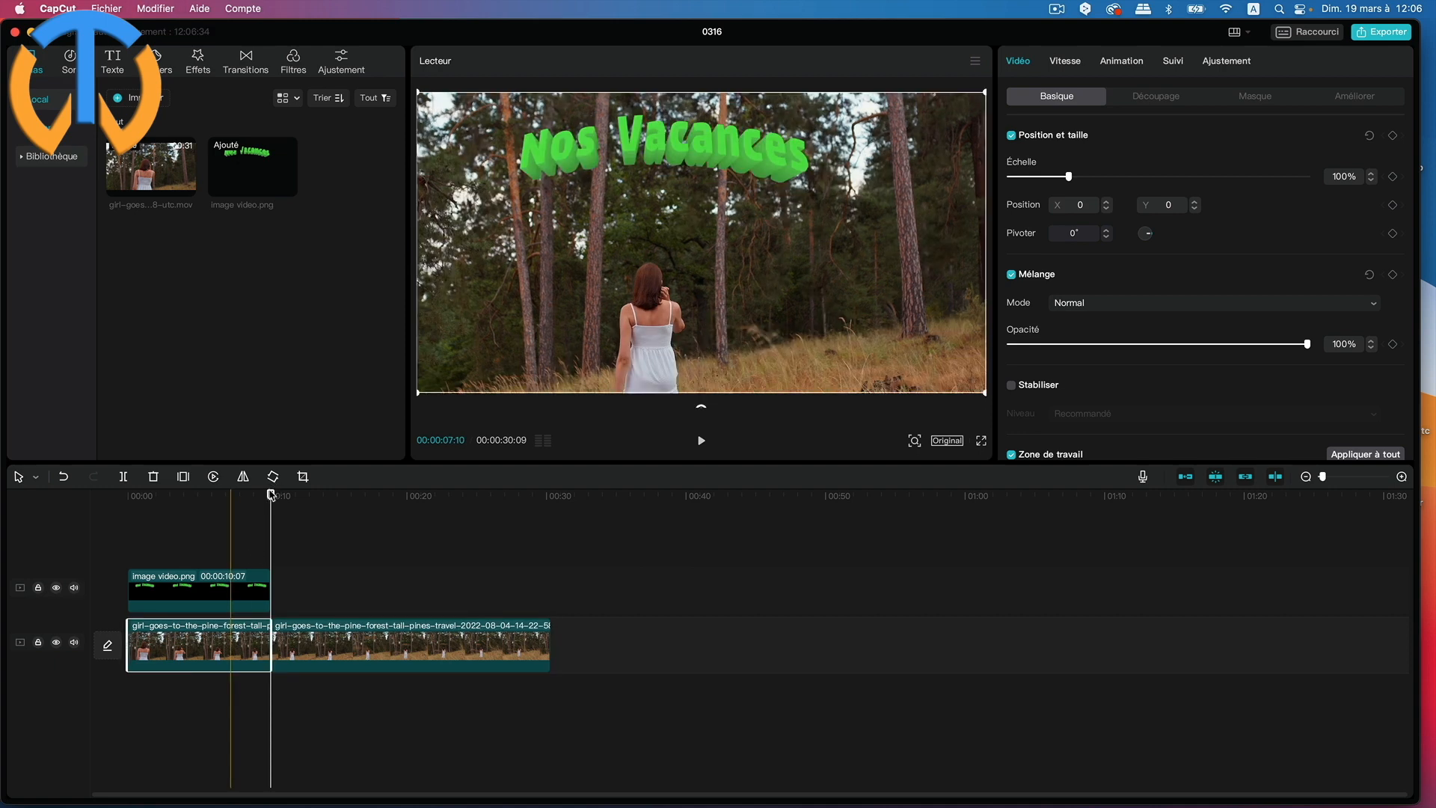
- Enable motion tracking on the image video.png clip from the start of the timeline
drag(271, 494, 65, 499)
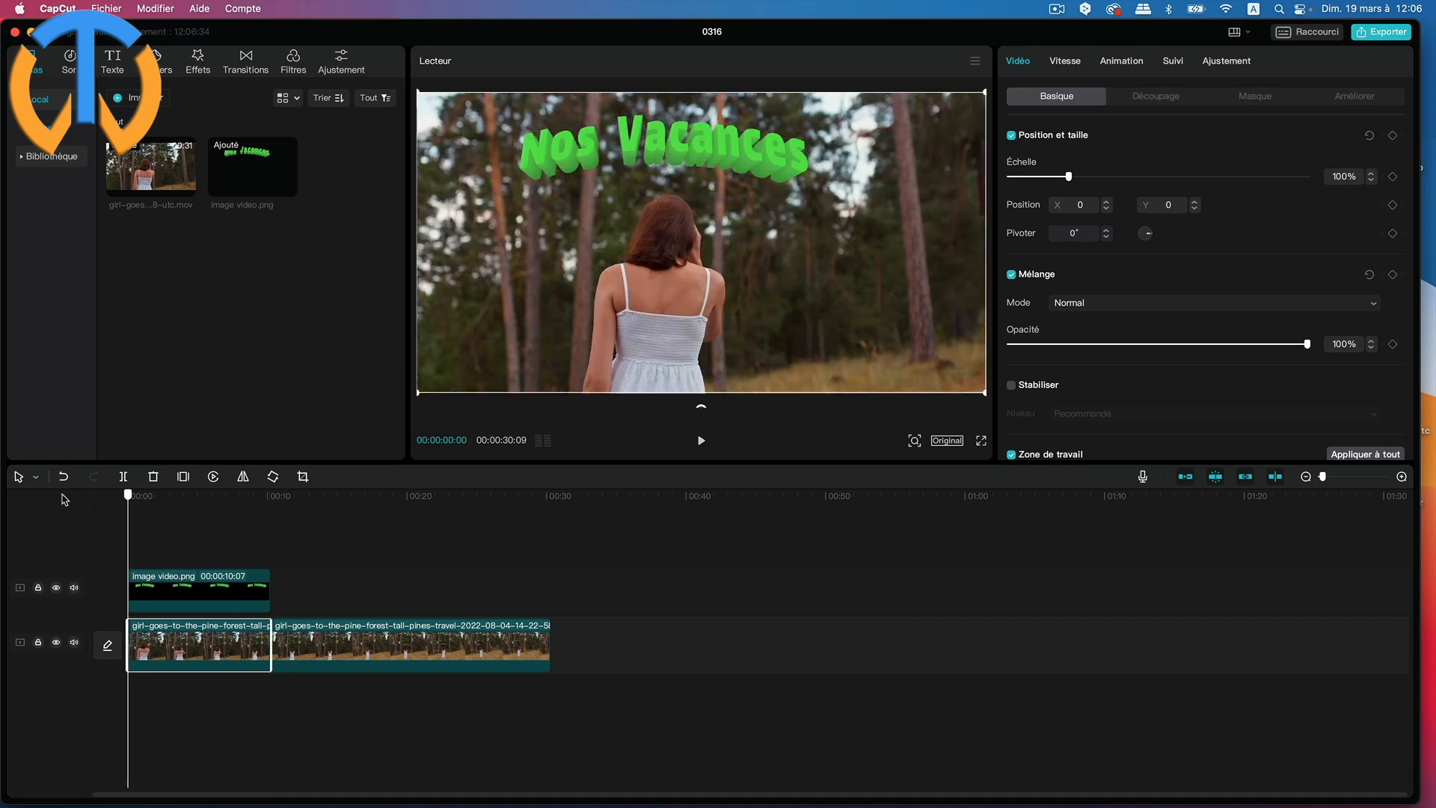
click(150, 595)
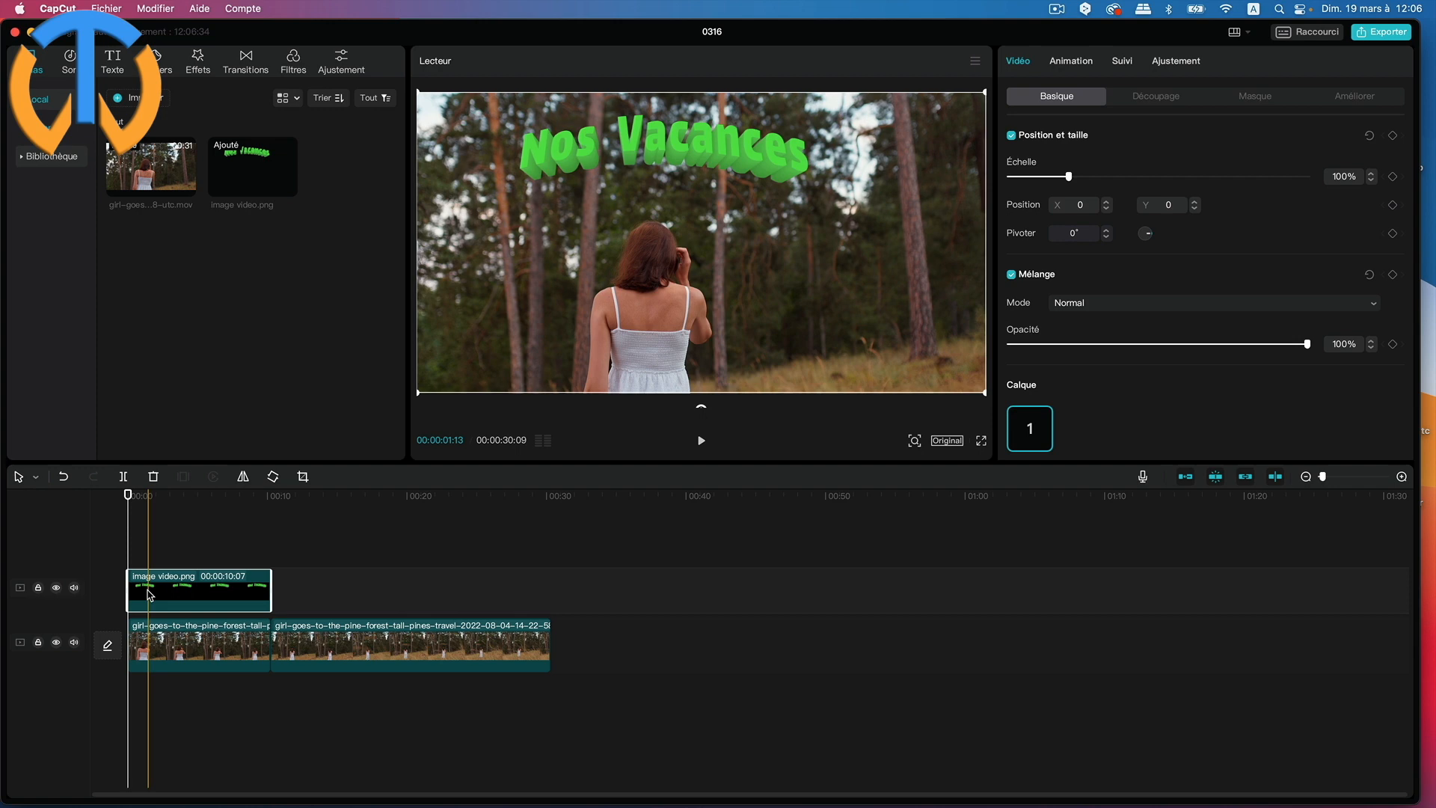
click(1123, 62)
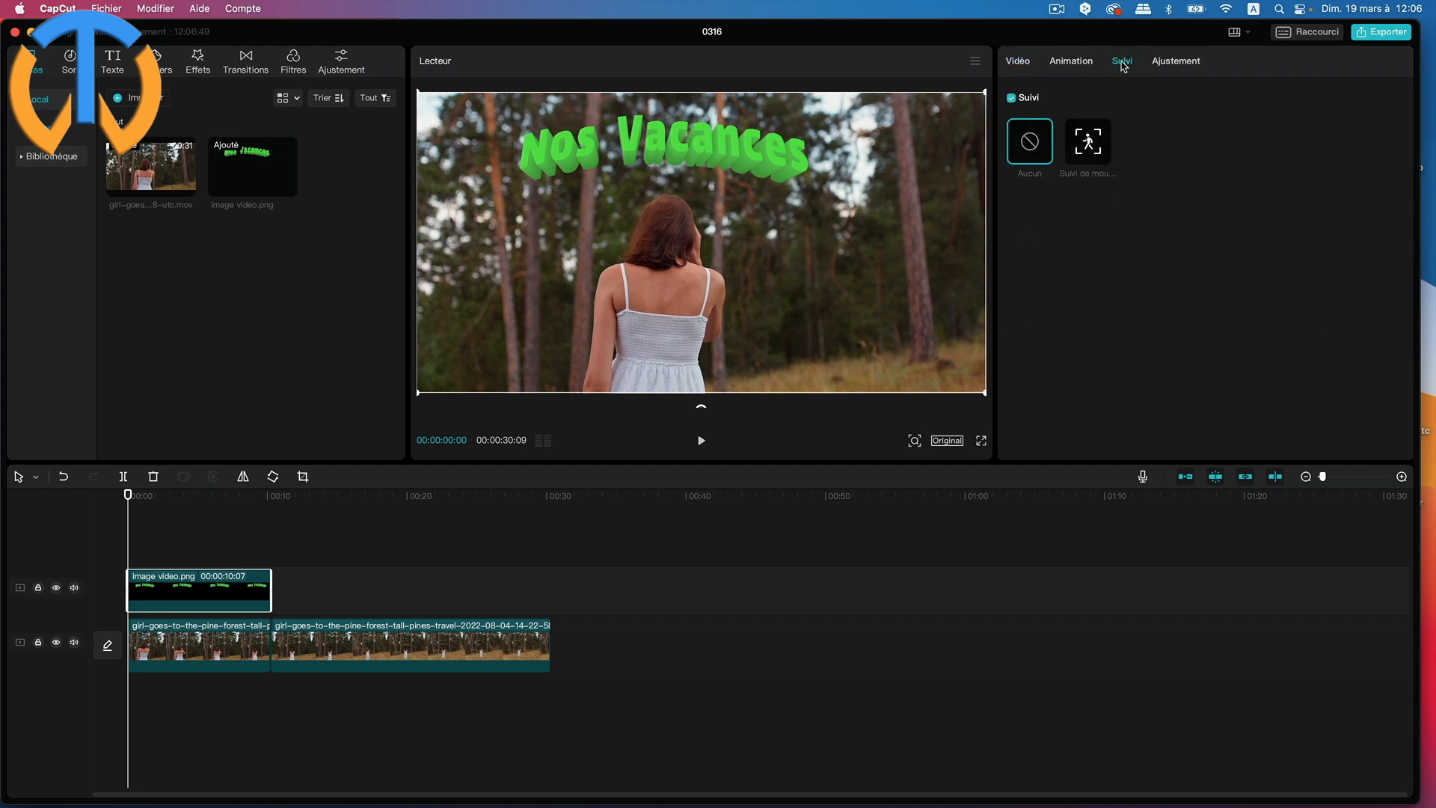
click(1090, 150)
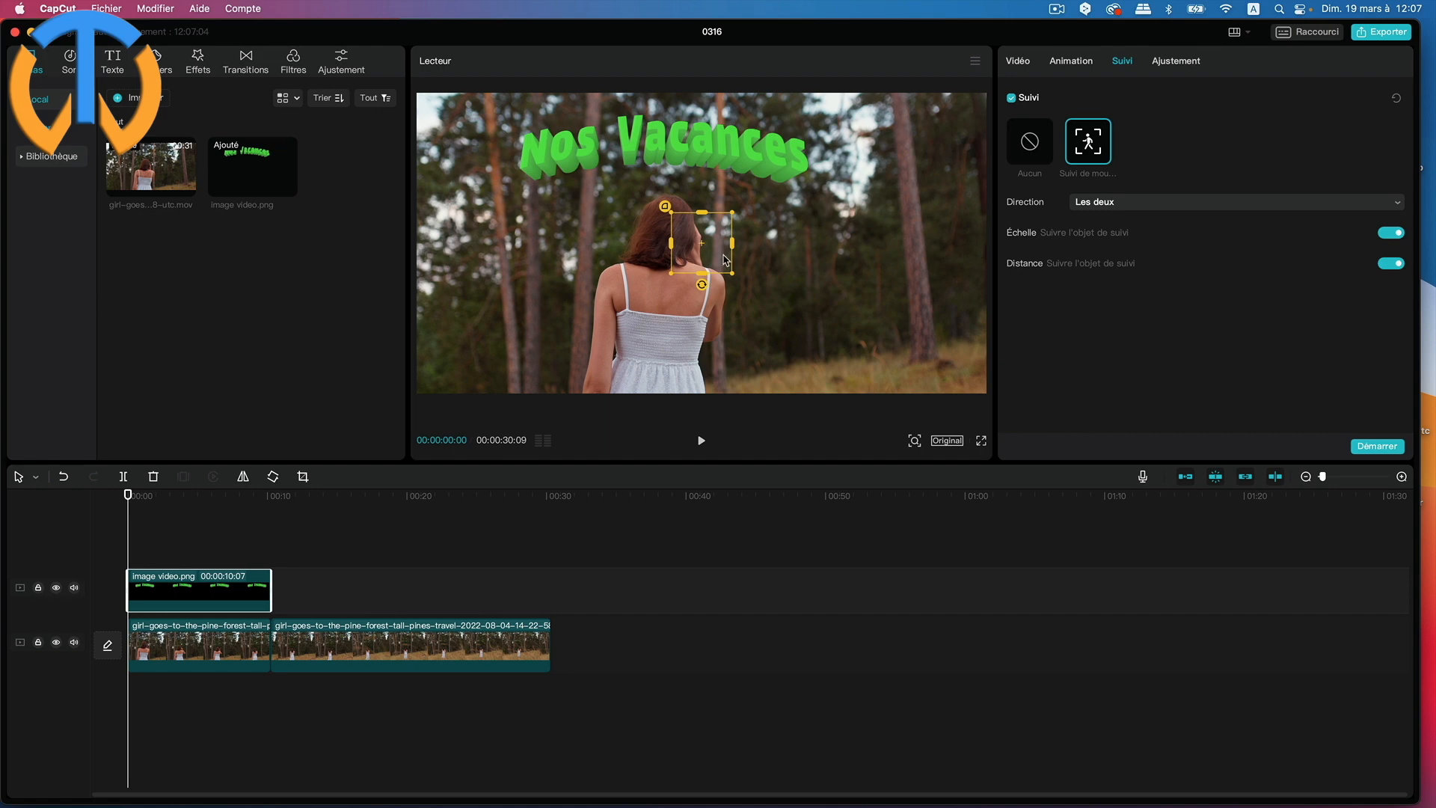
- Resize and move the tracking box so that it fits around the woman's head
drag(719, 247, 689, 249)
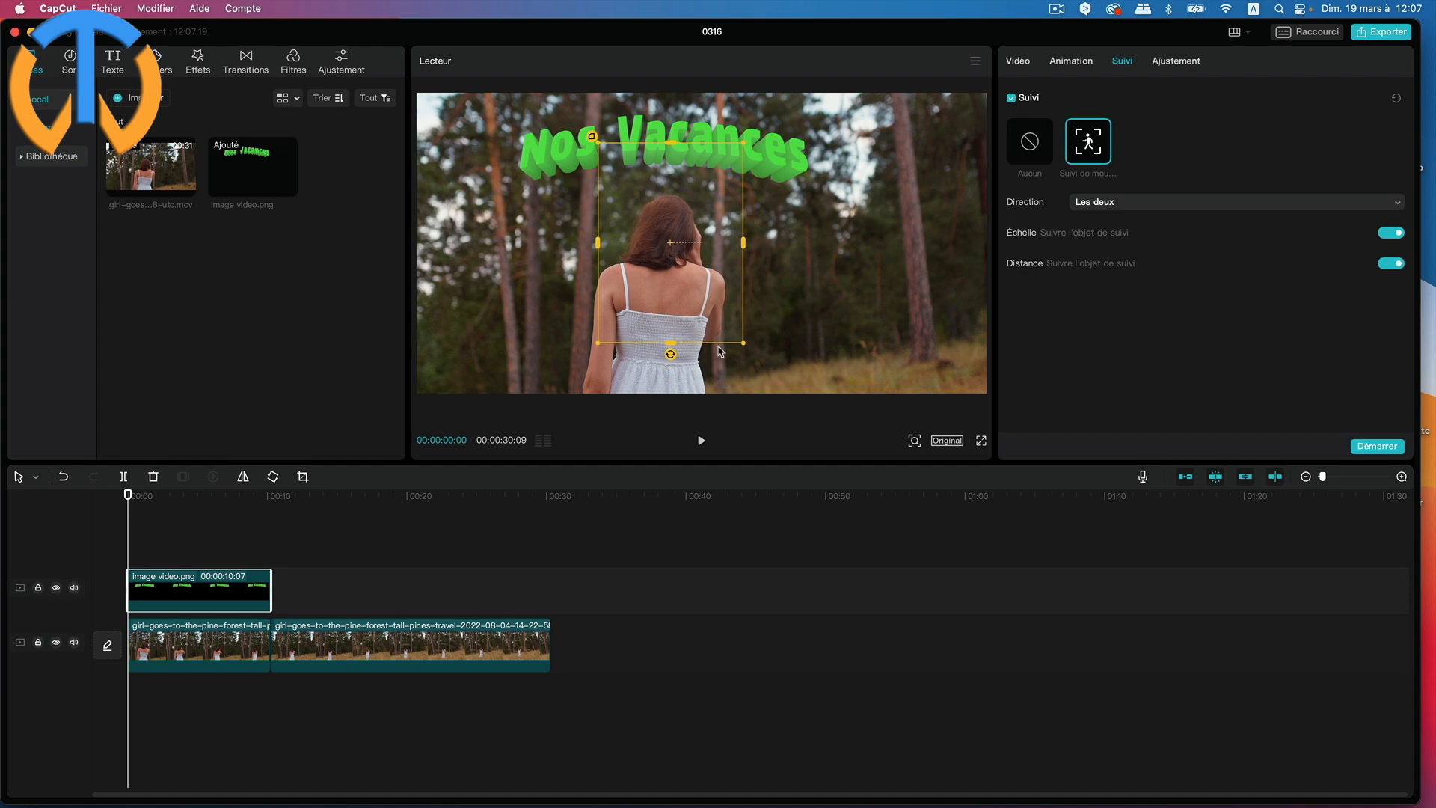
drag(744, 346, 767, 252)
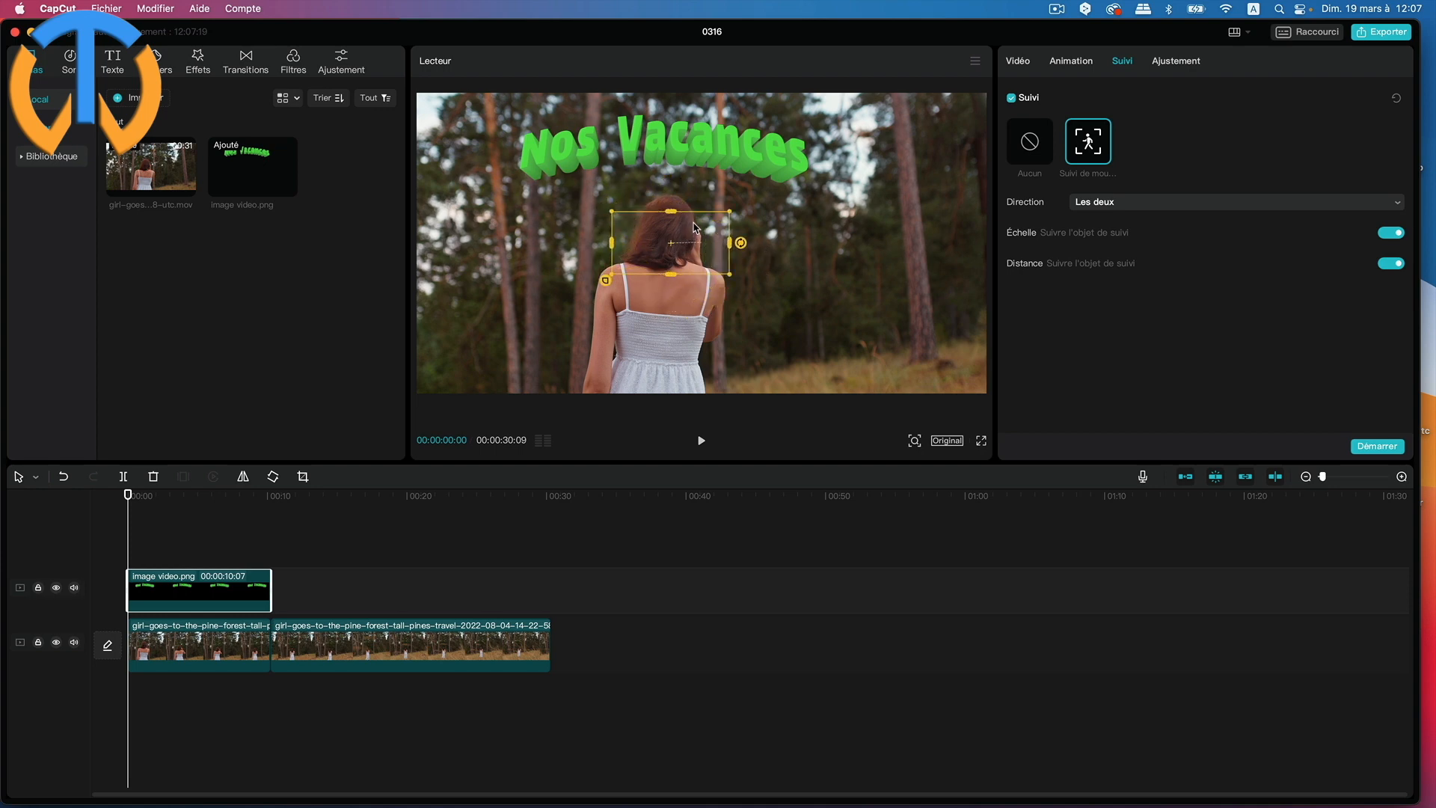
drag(694, 227, 691, 218)
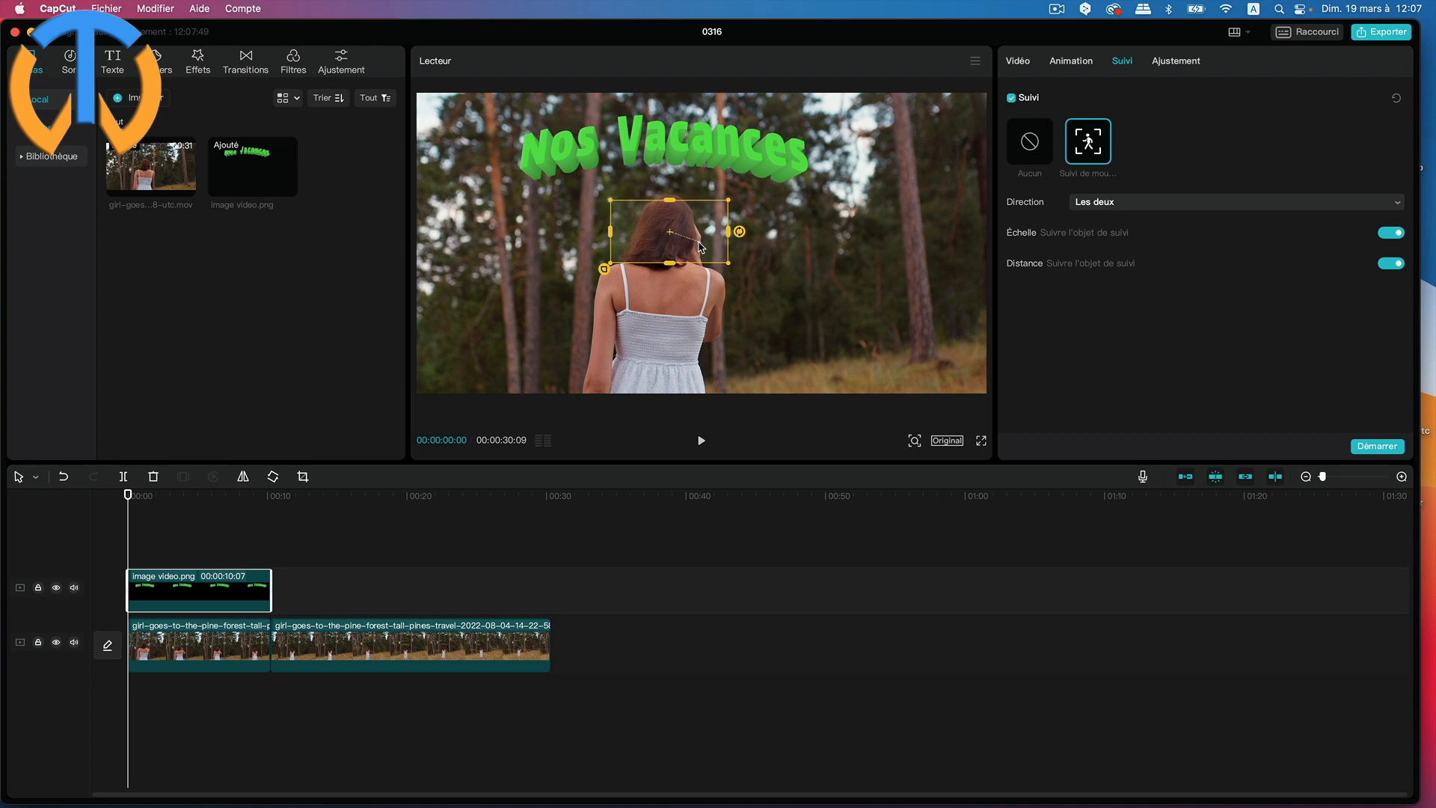
drag(701, 244, 699, 243)
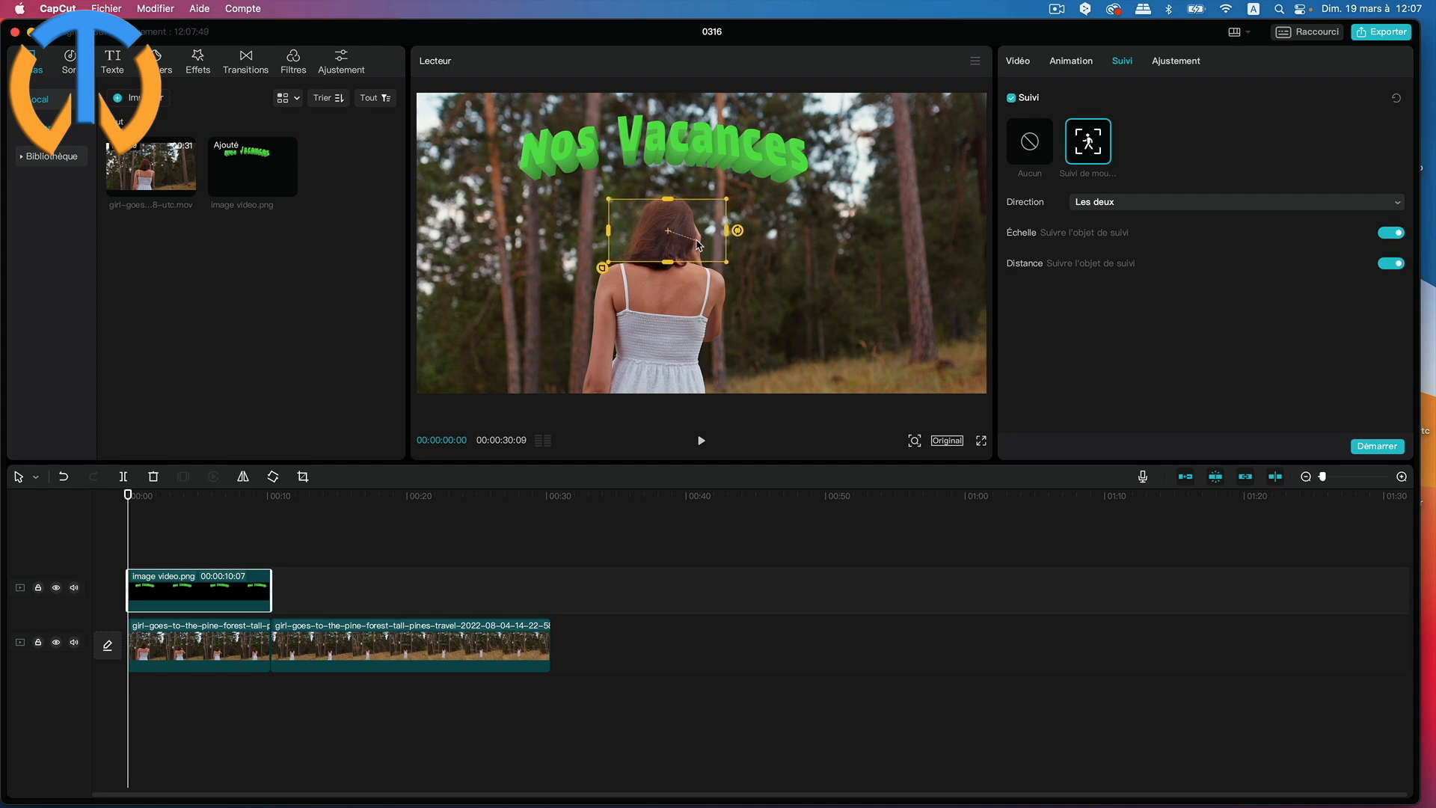
- Shift the Nos Vacances title slightly up and to the left in the frame, and start the motion tracking
click(782, 275)
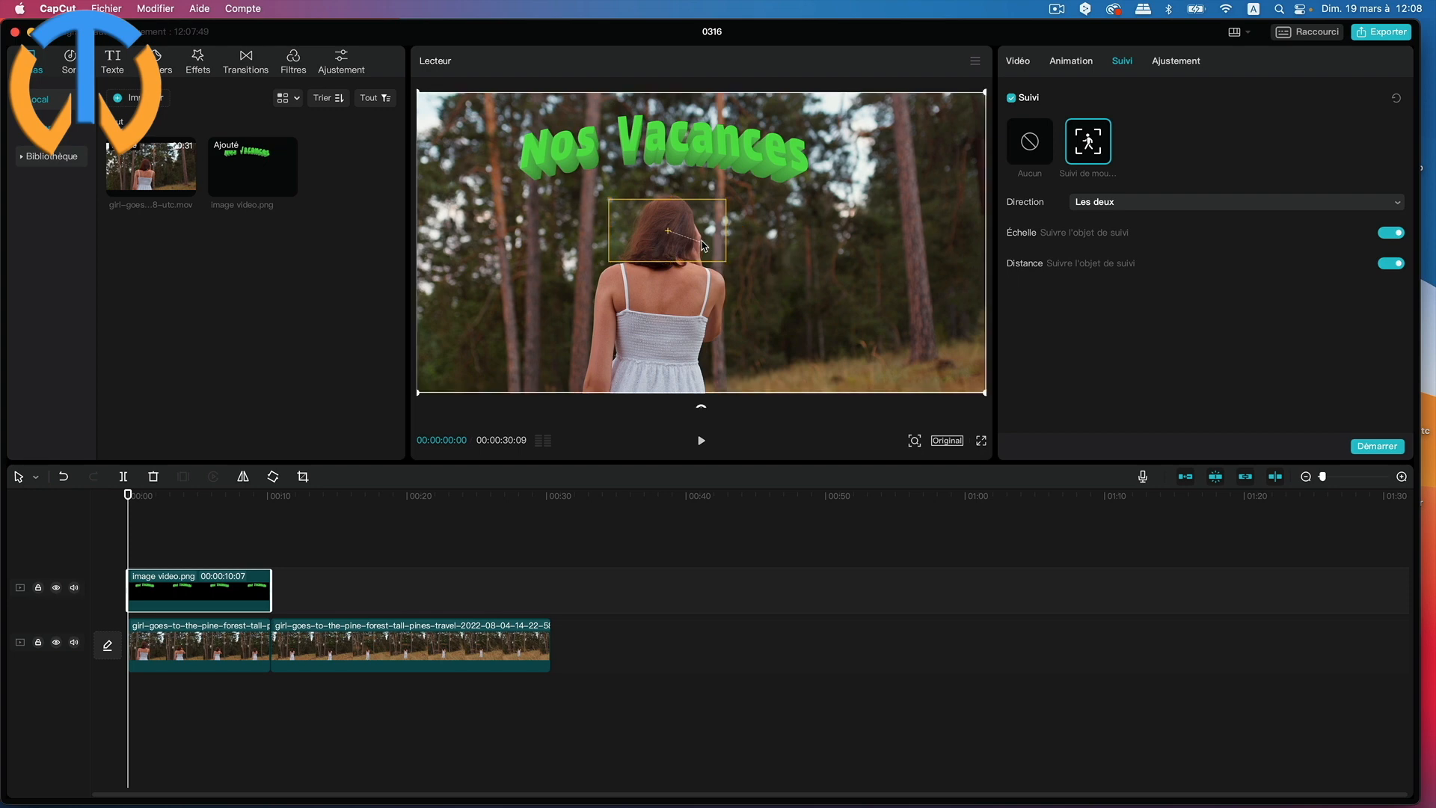
mouse_move(704, 246)
mouse_down()
mouse_move(708, 230)
mouse_move(669, 249)
mouse_move(690, 238)
mouse_up()
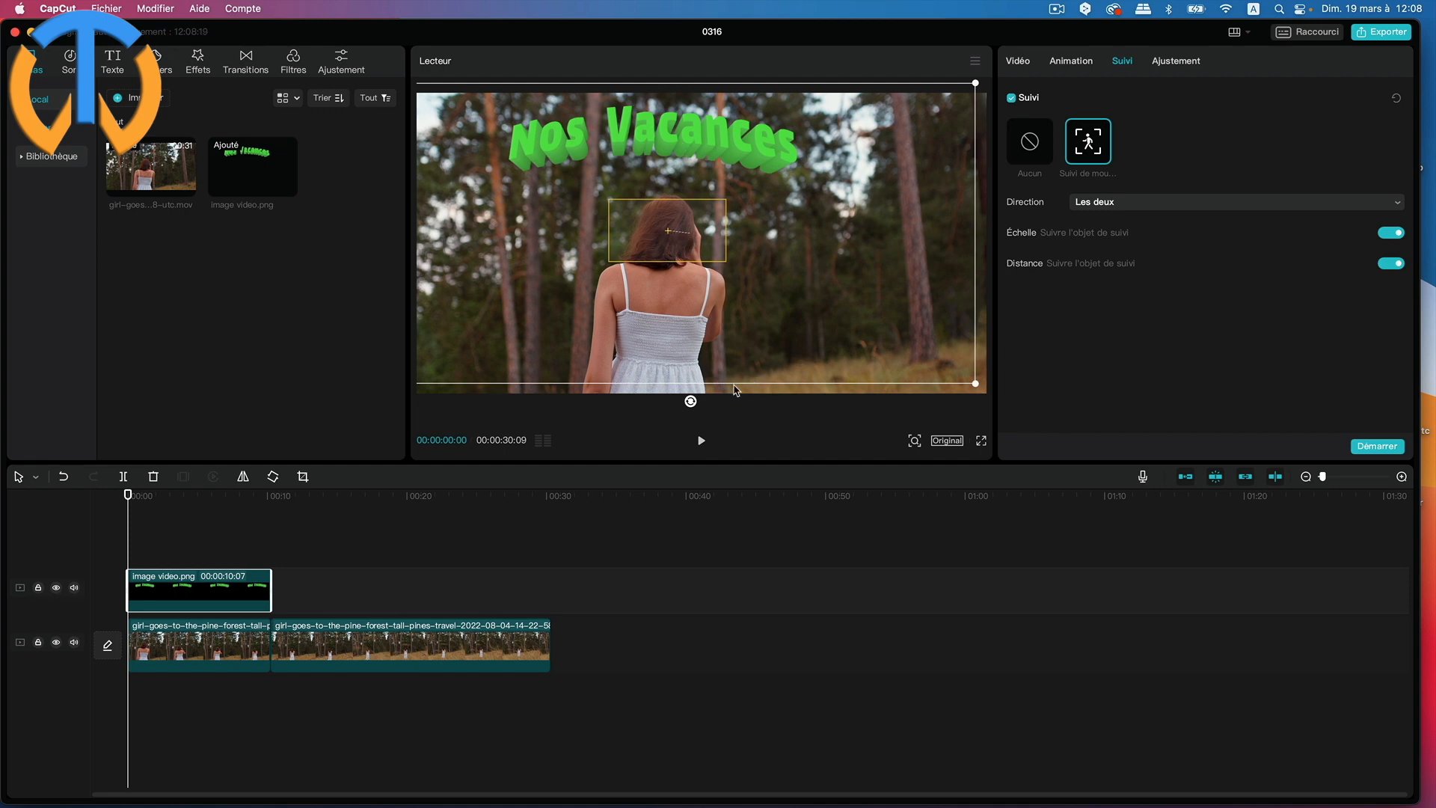
click(1378, 447)
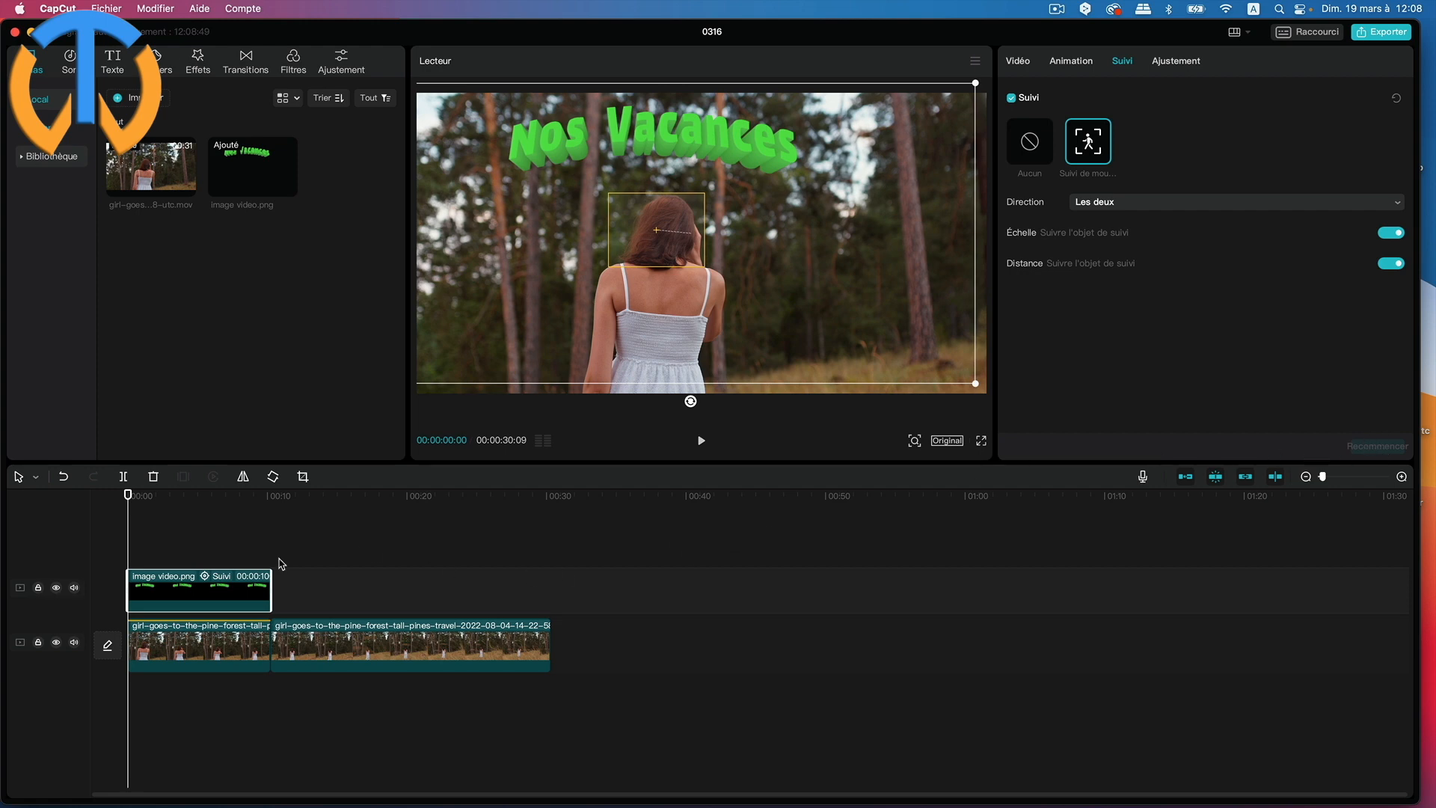
- Play the sequence from the start to check how the title follows the woman, and return to the beginning
click(307, 557)
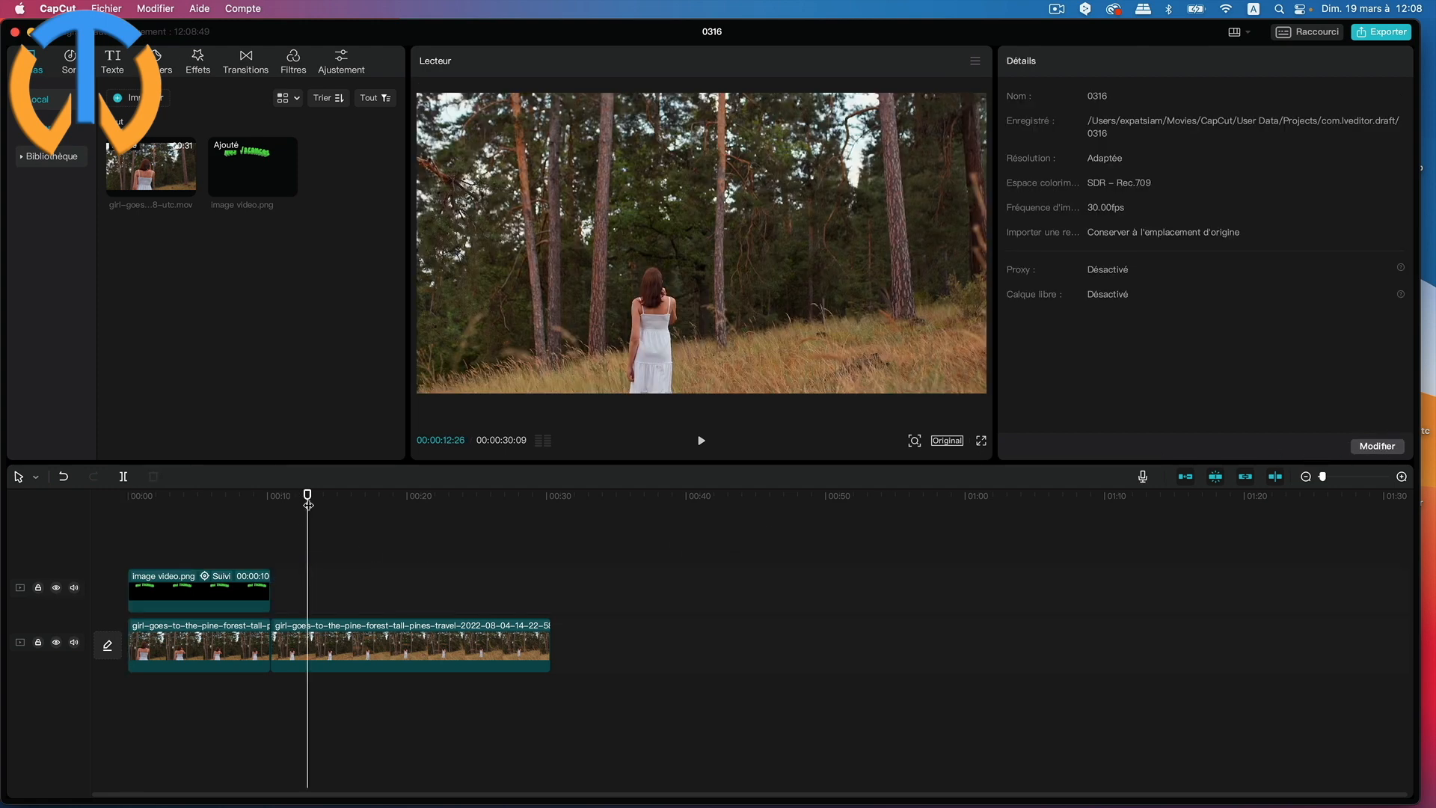
drag(306, 495, 71, 490)
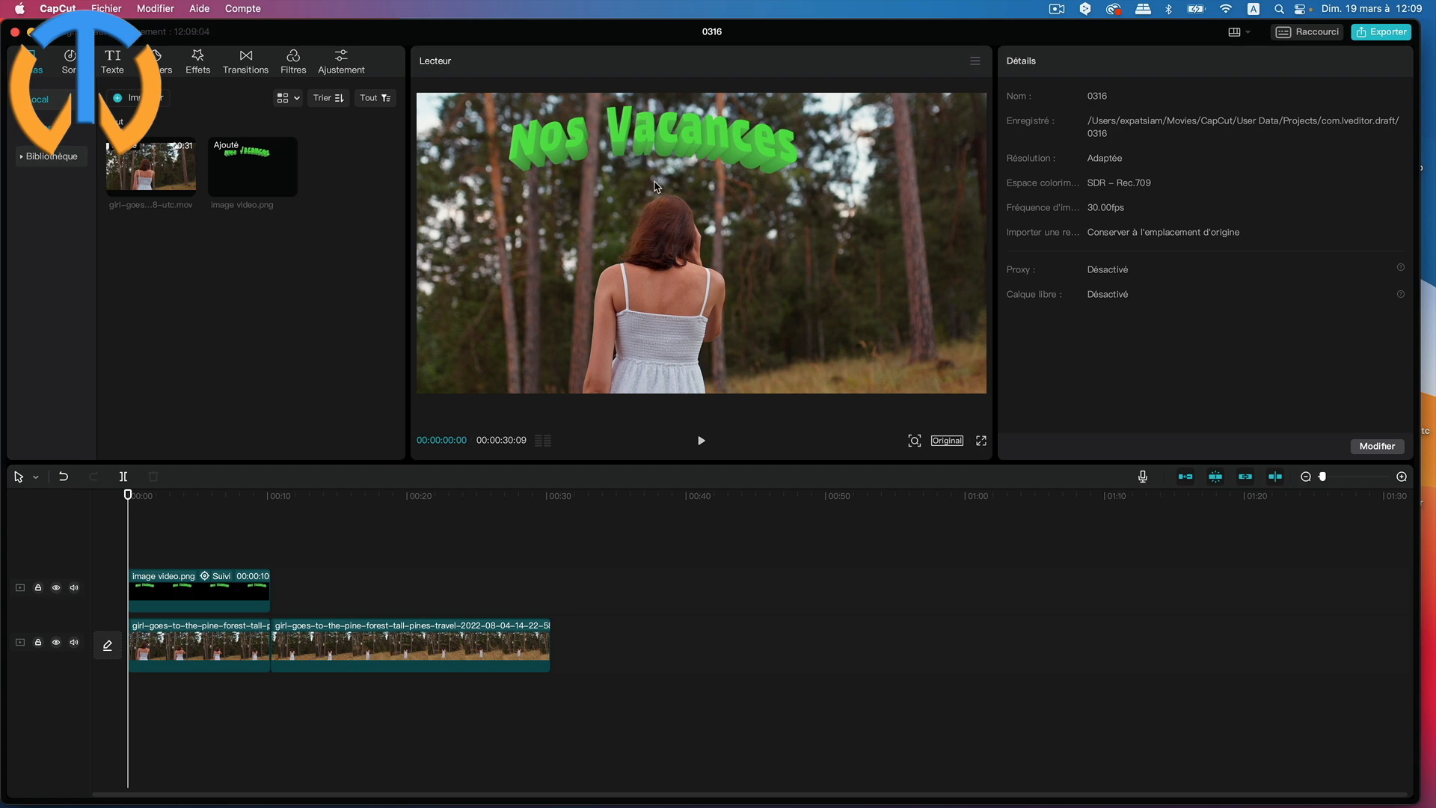
click(699, 443)
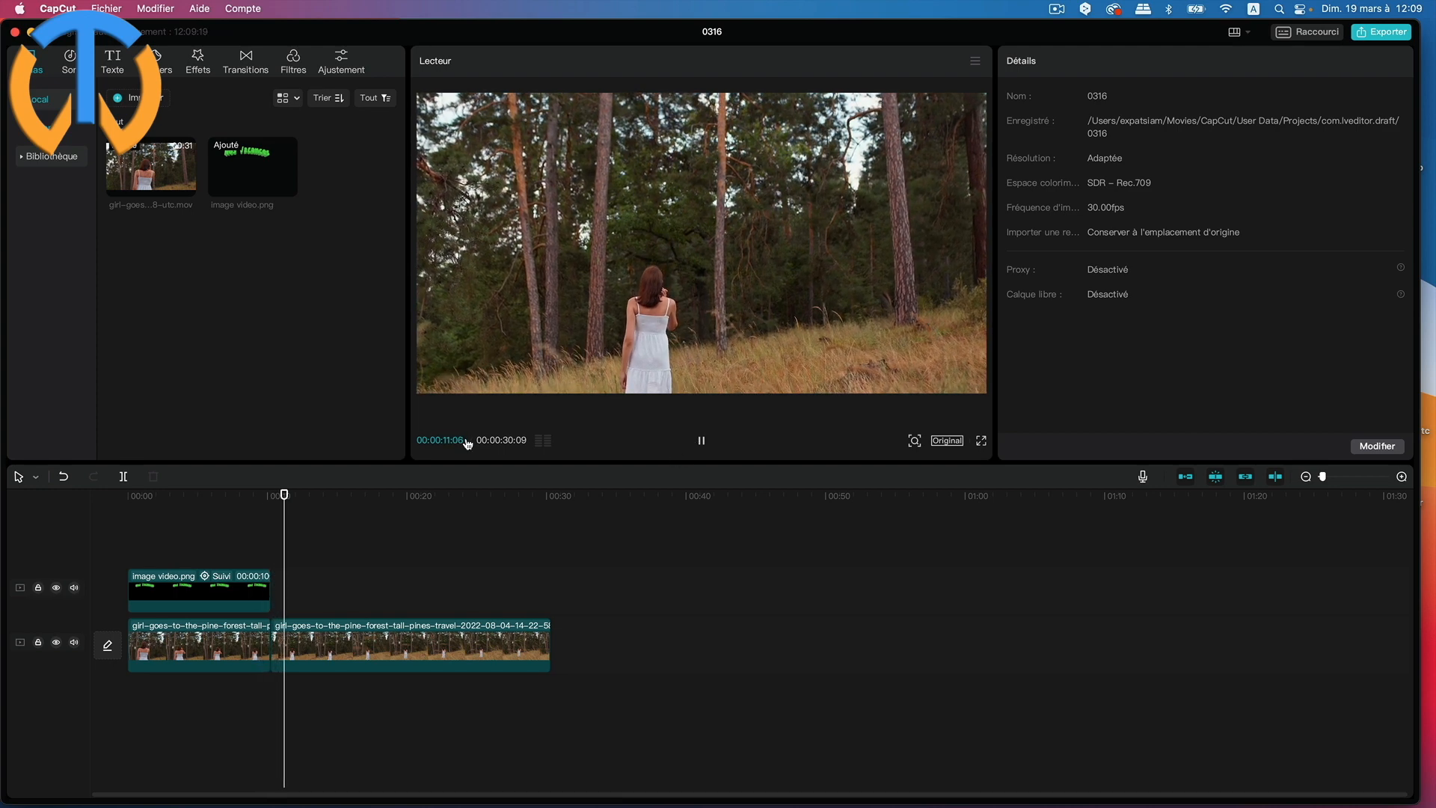
key(space)
drag(293, 496, 50, 478)
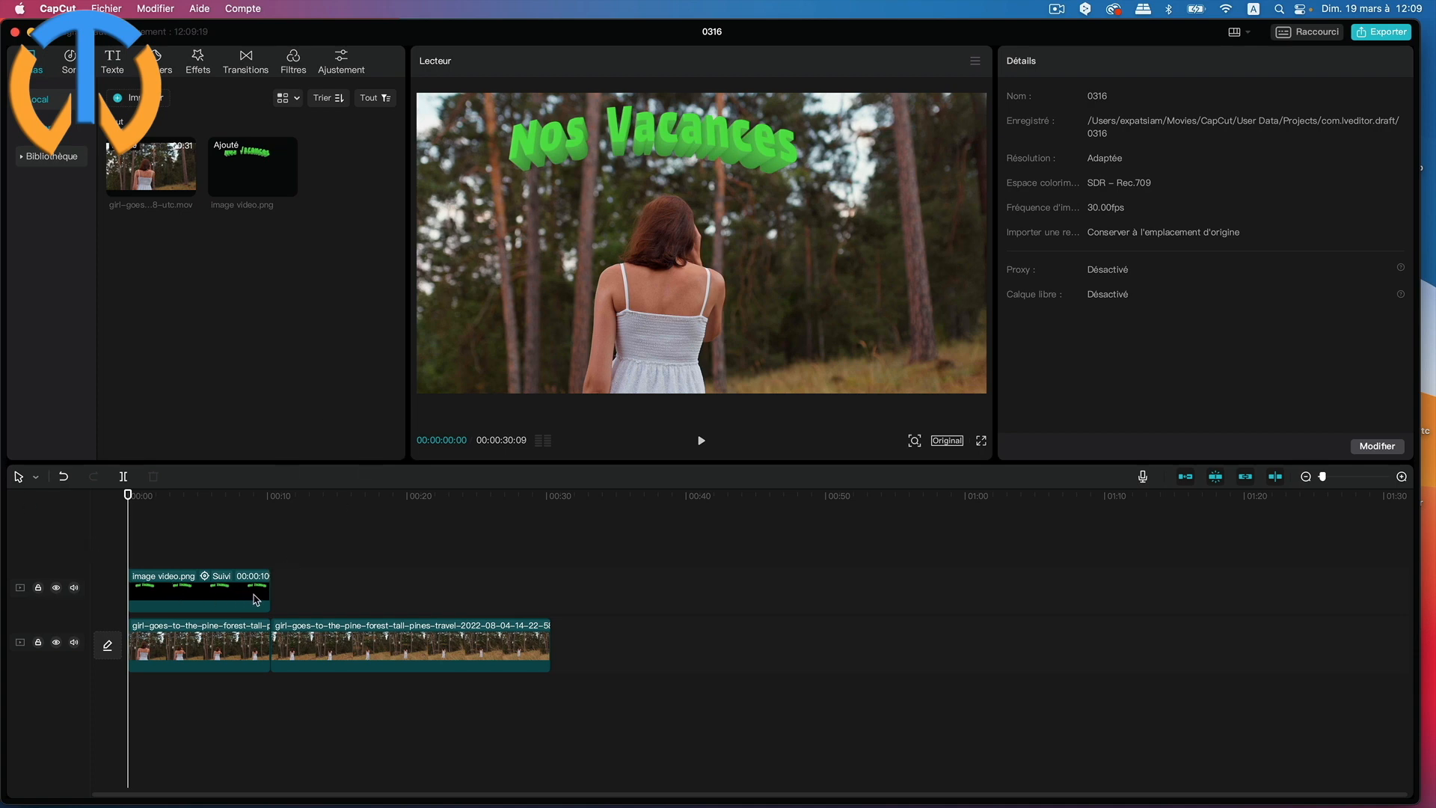
- Browse the intro, exit and combined animations for the title image clip and apply the "Ouve...tion" intro animation
click(198, 599)
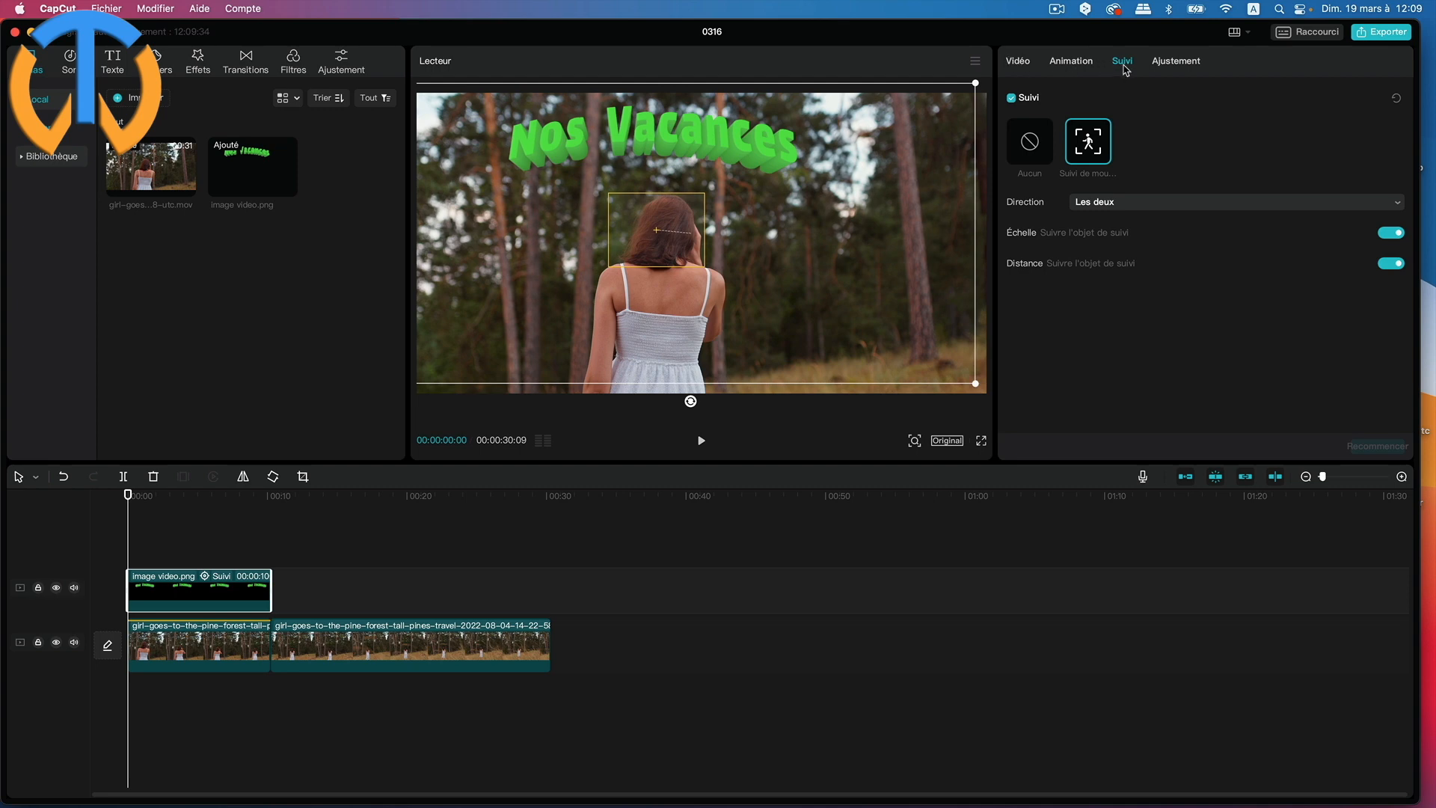
click(1071, 63)
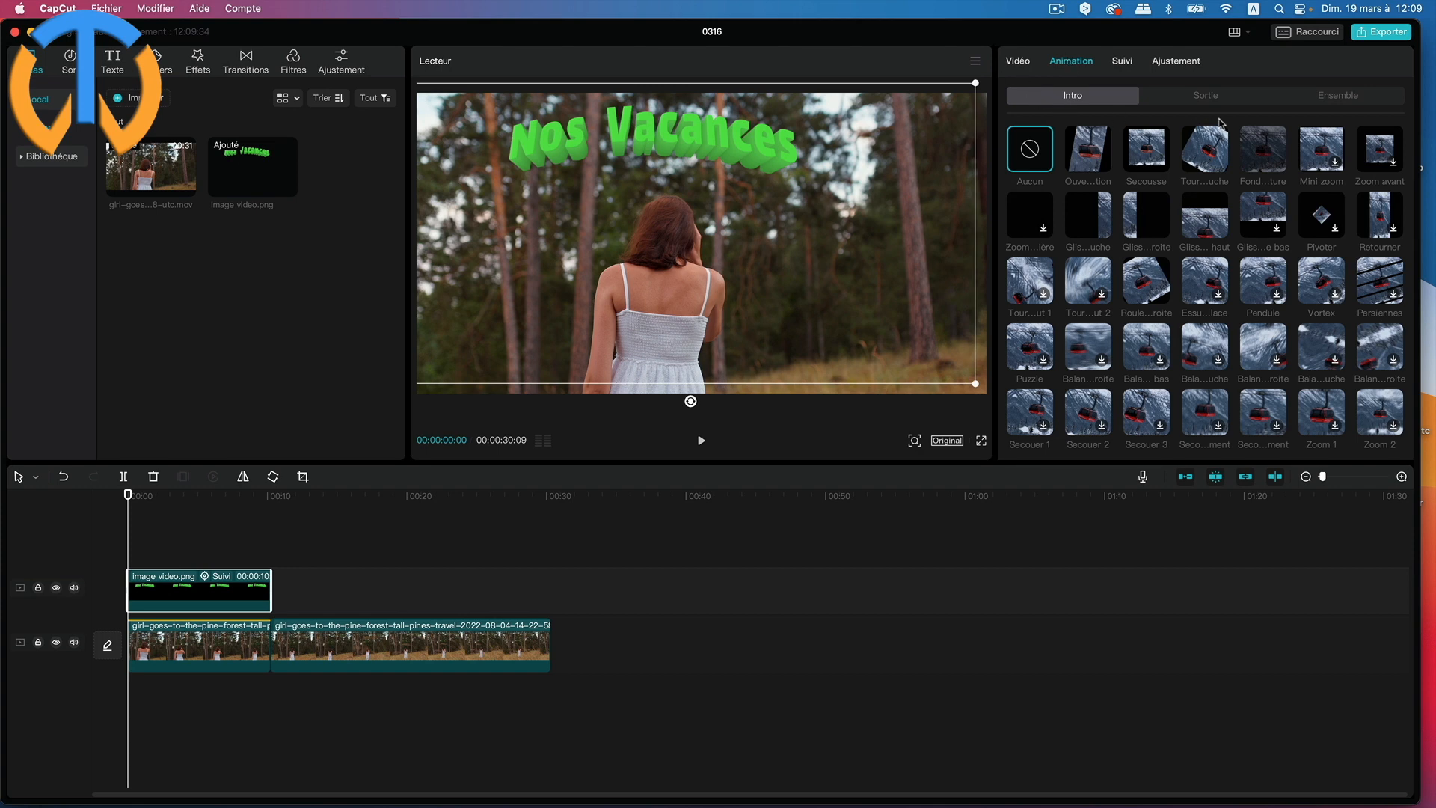
click(1235, 100)
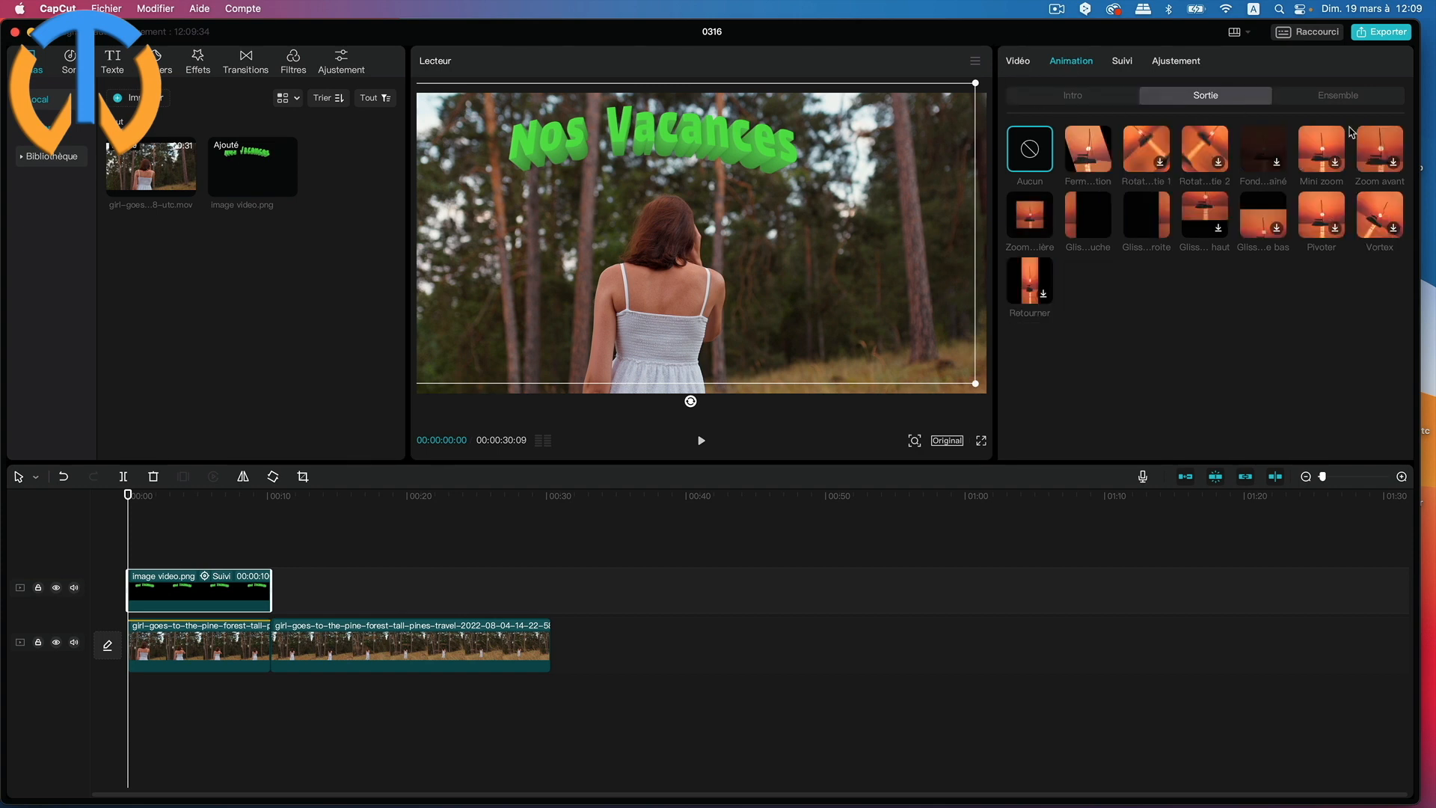
click(1373, 100)
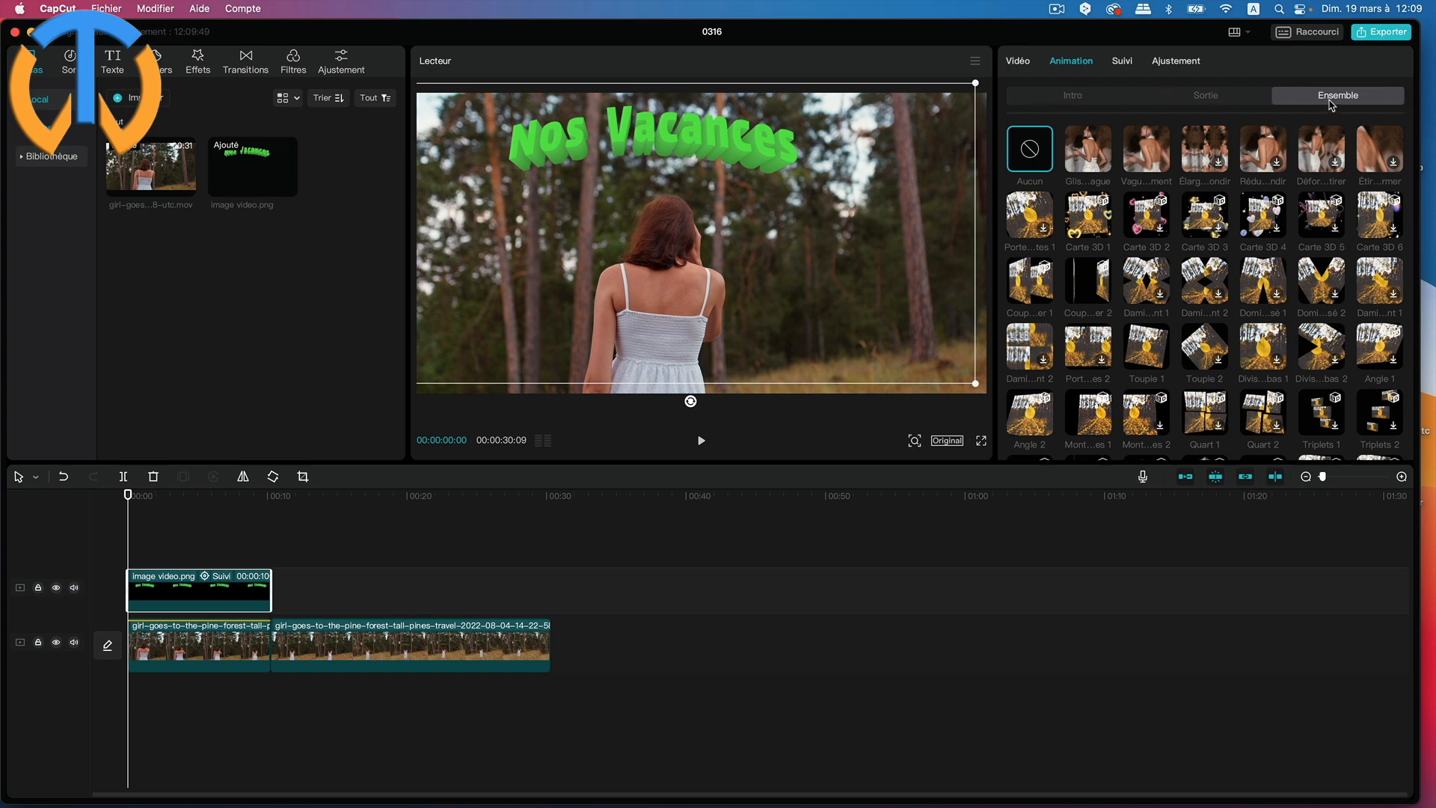
click(1084, 102)
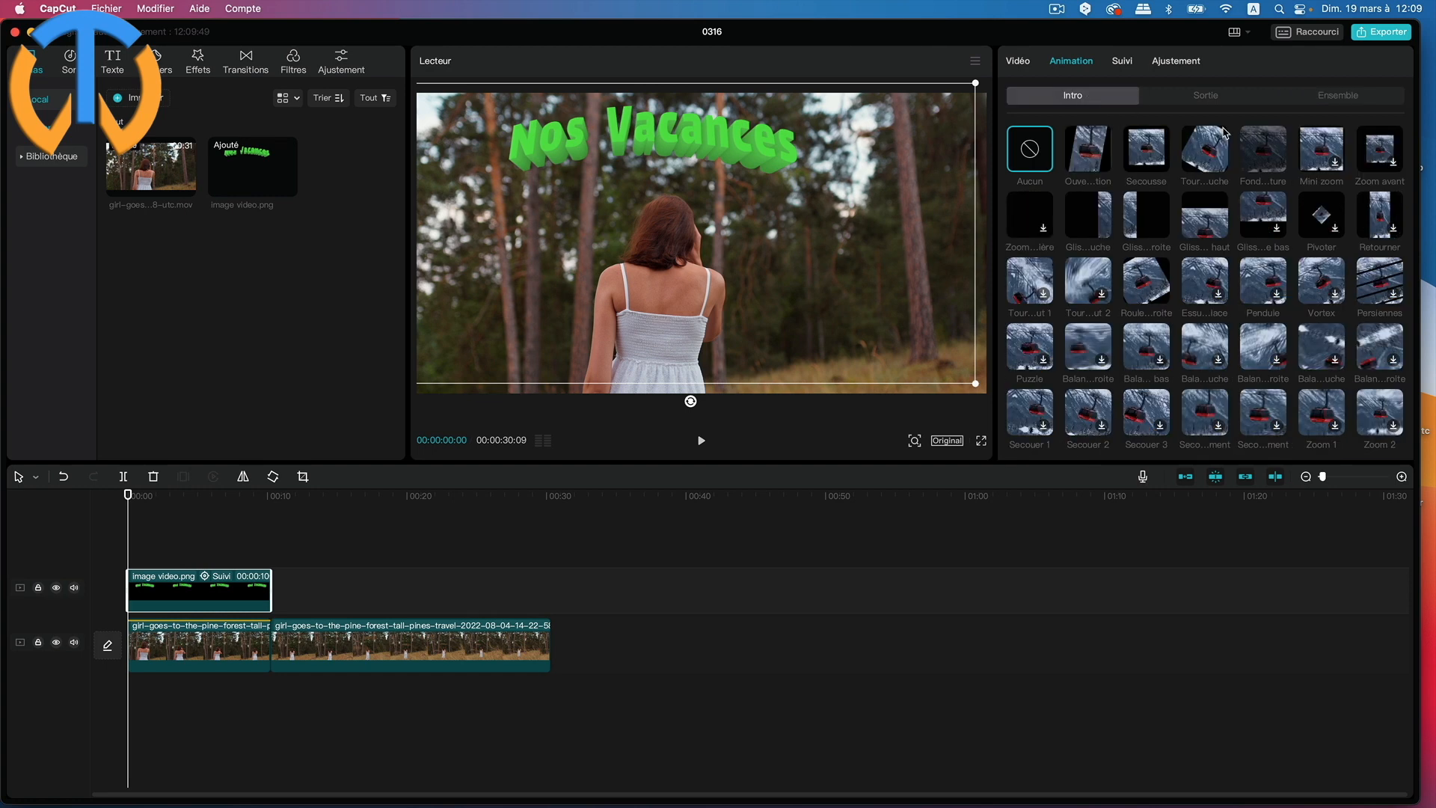
click(1225, 99)
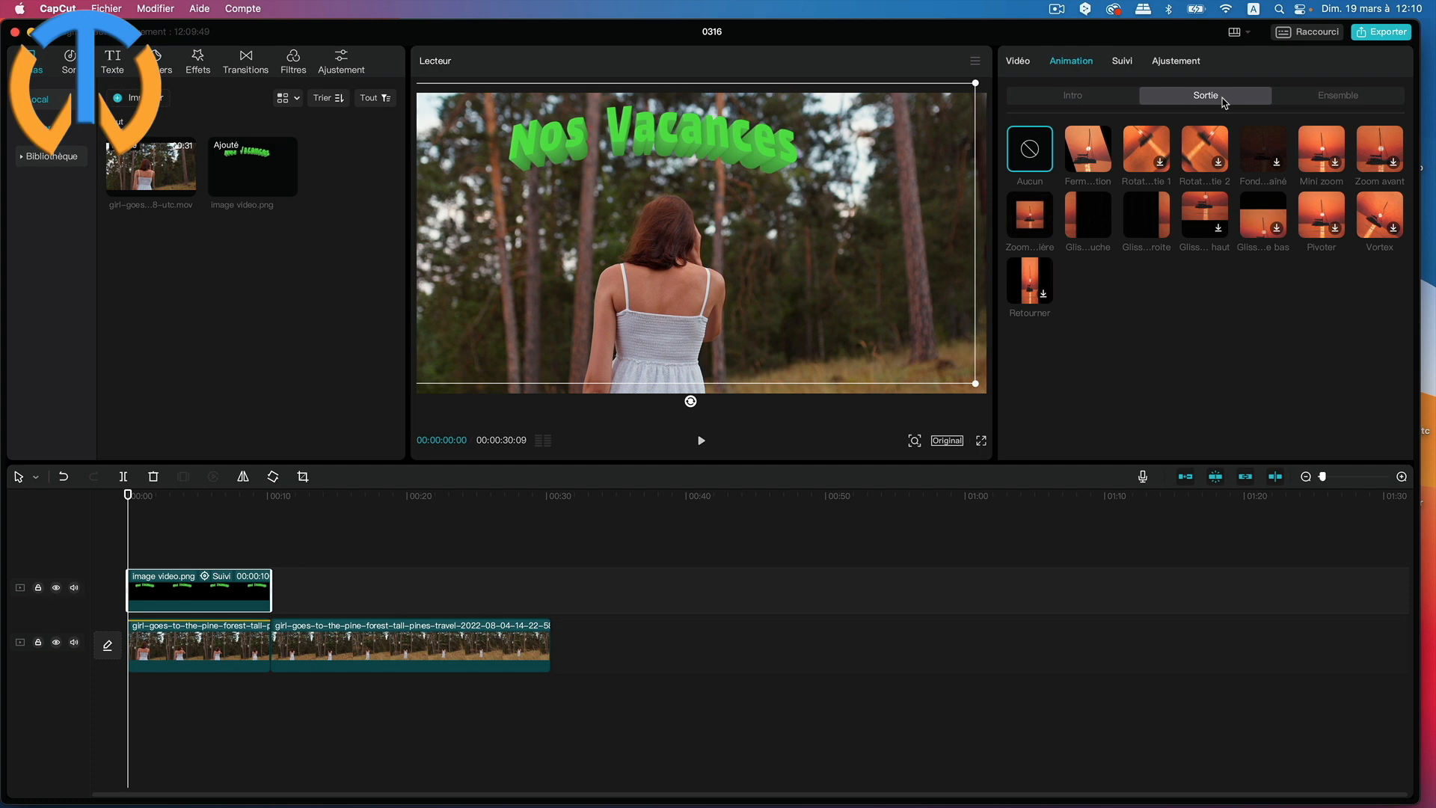
click(1088, 104)
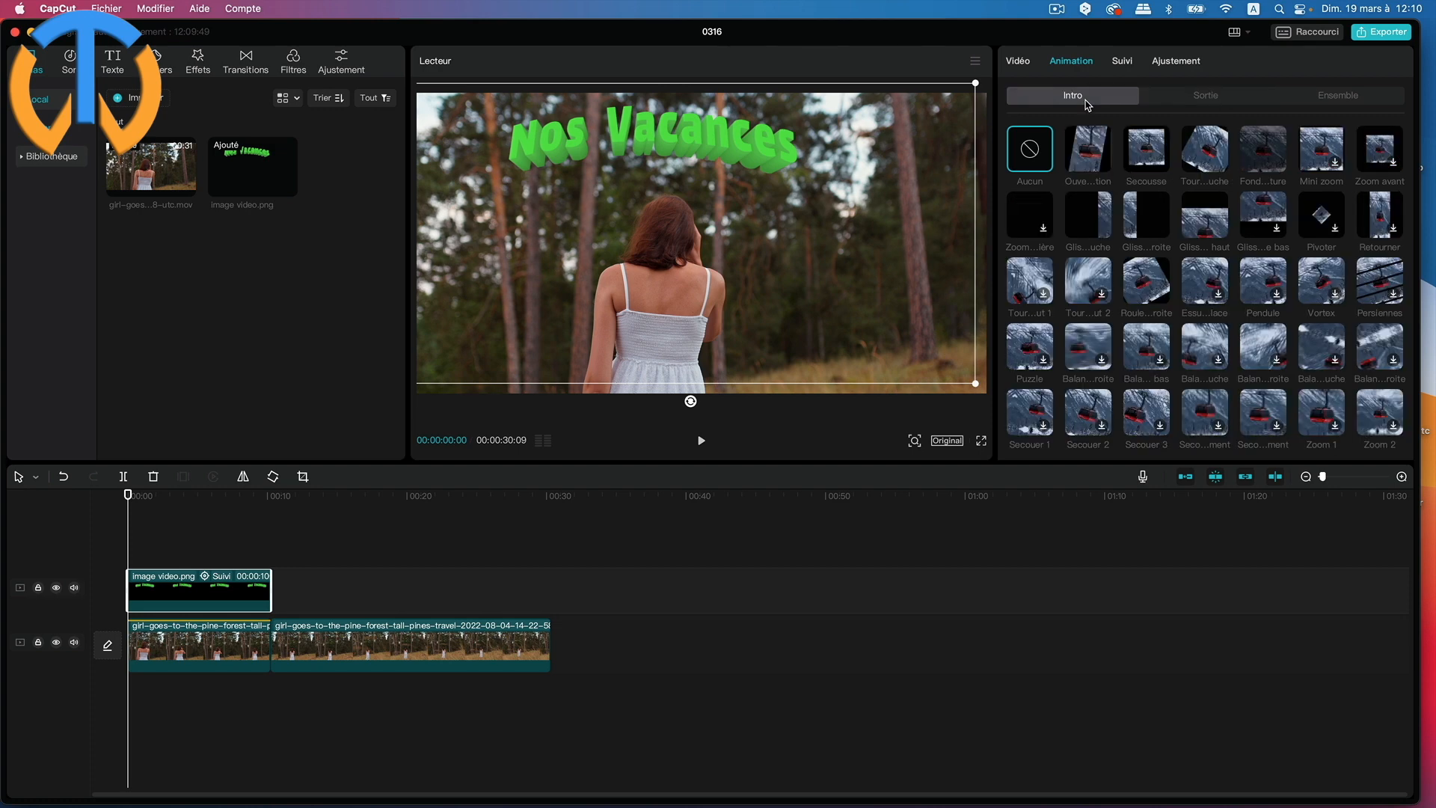
click(1087, 157)
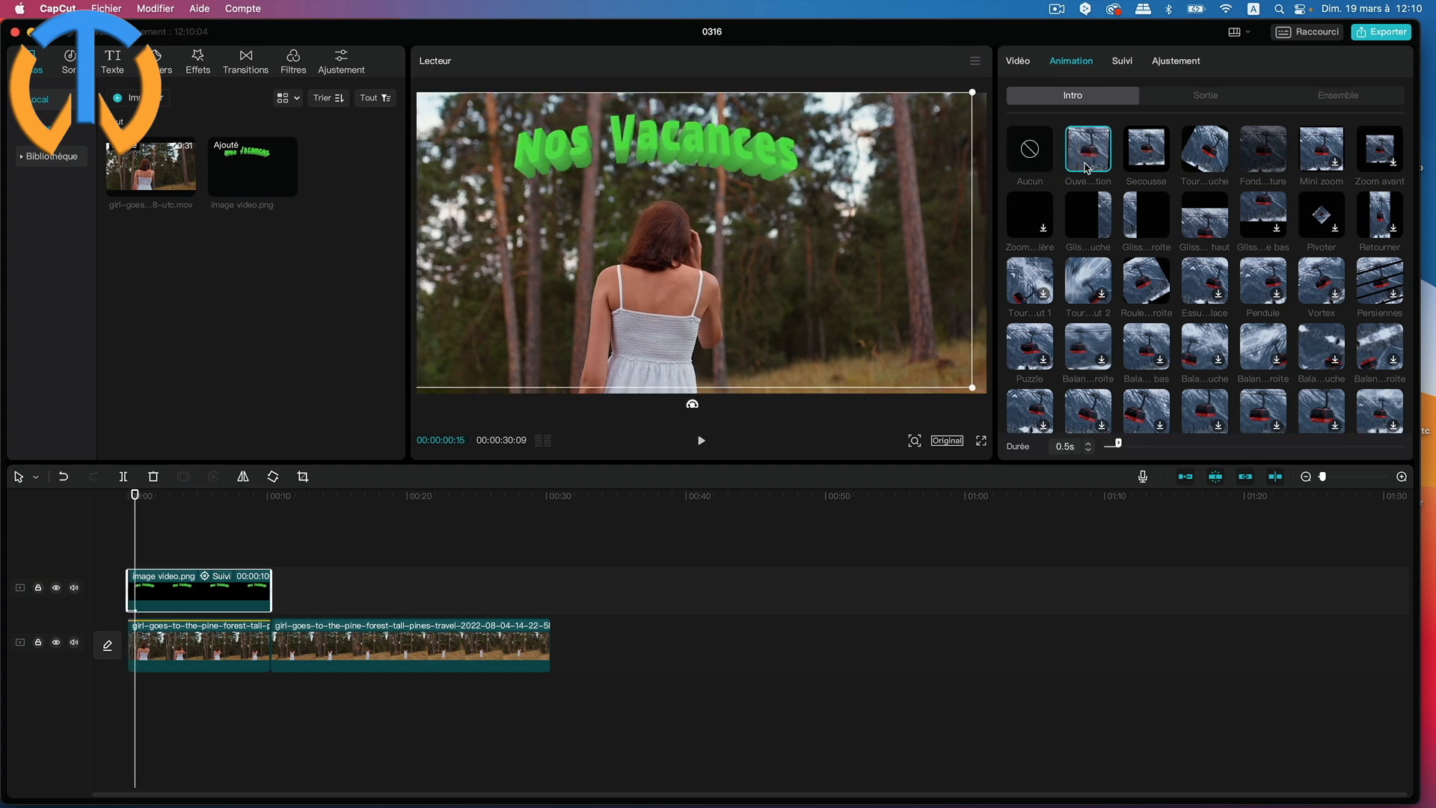
- Try the Secousse and sliding intro animations on the title image clip, apply "Gliss...roite", and set its duration to 2.0 s
click(1141, 158)
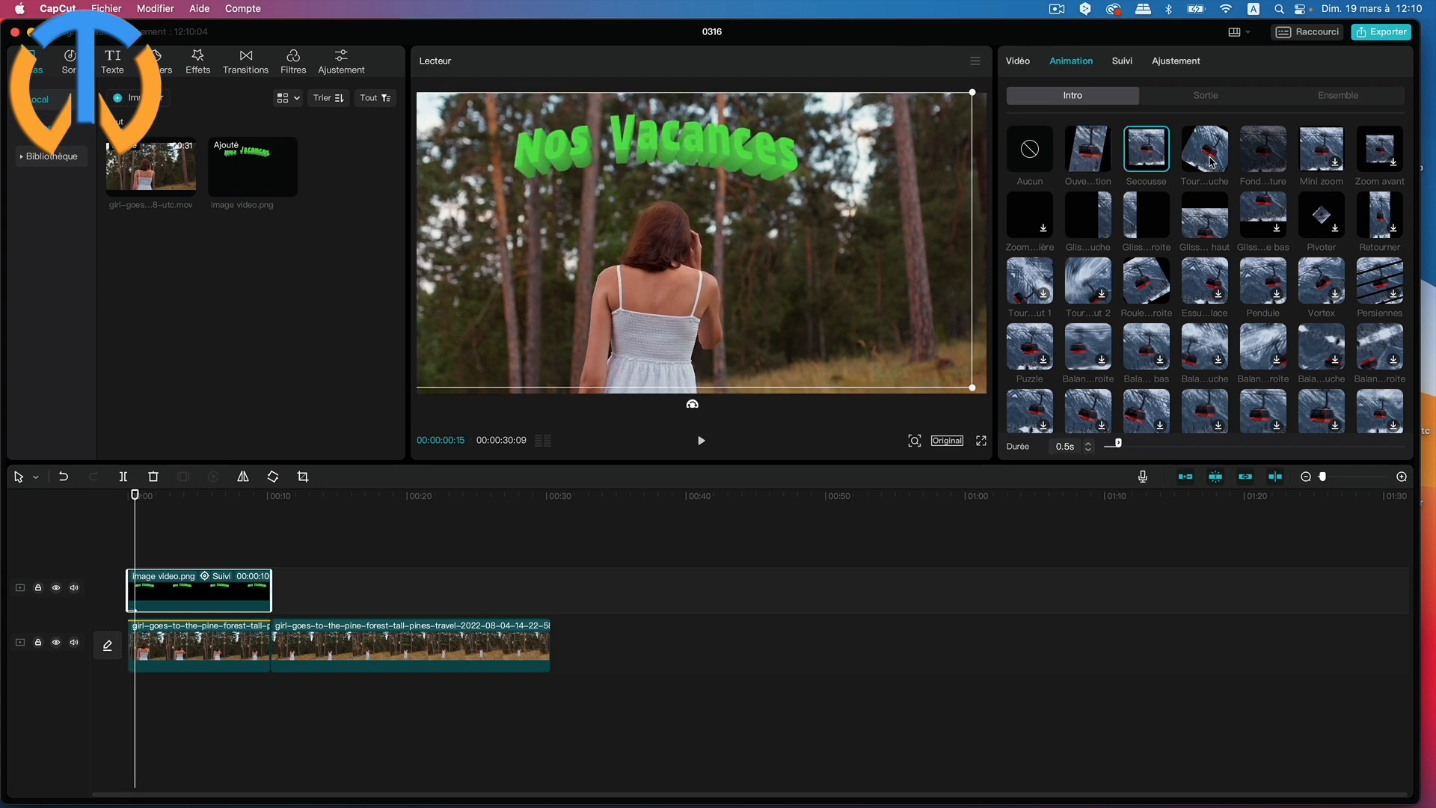
click(1148, 232)
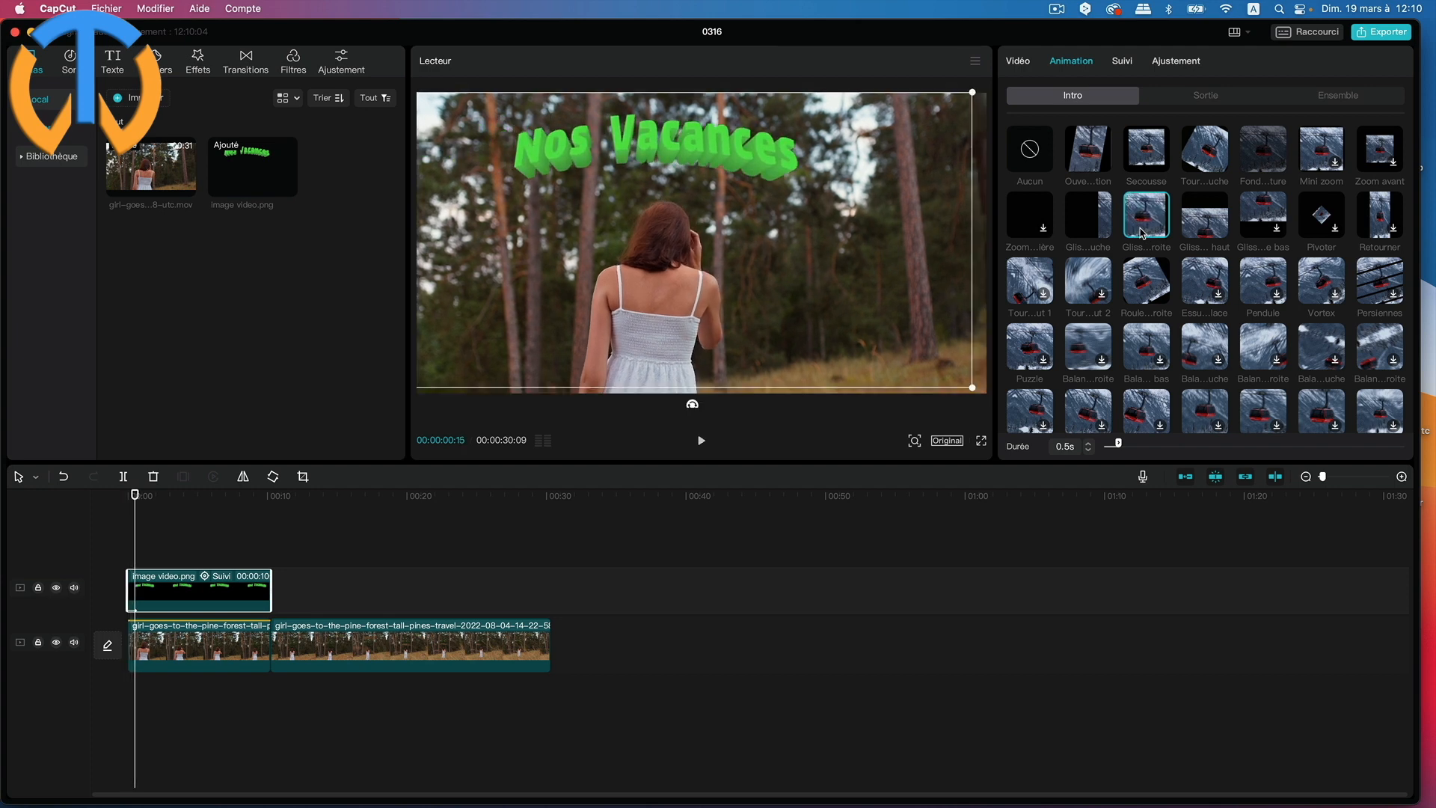
click(1094, 229)
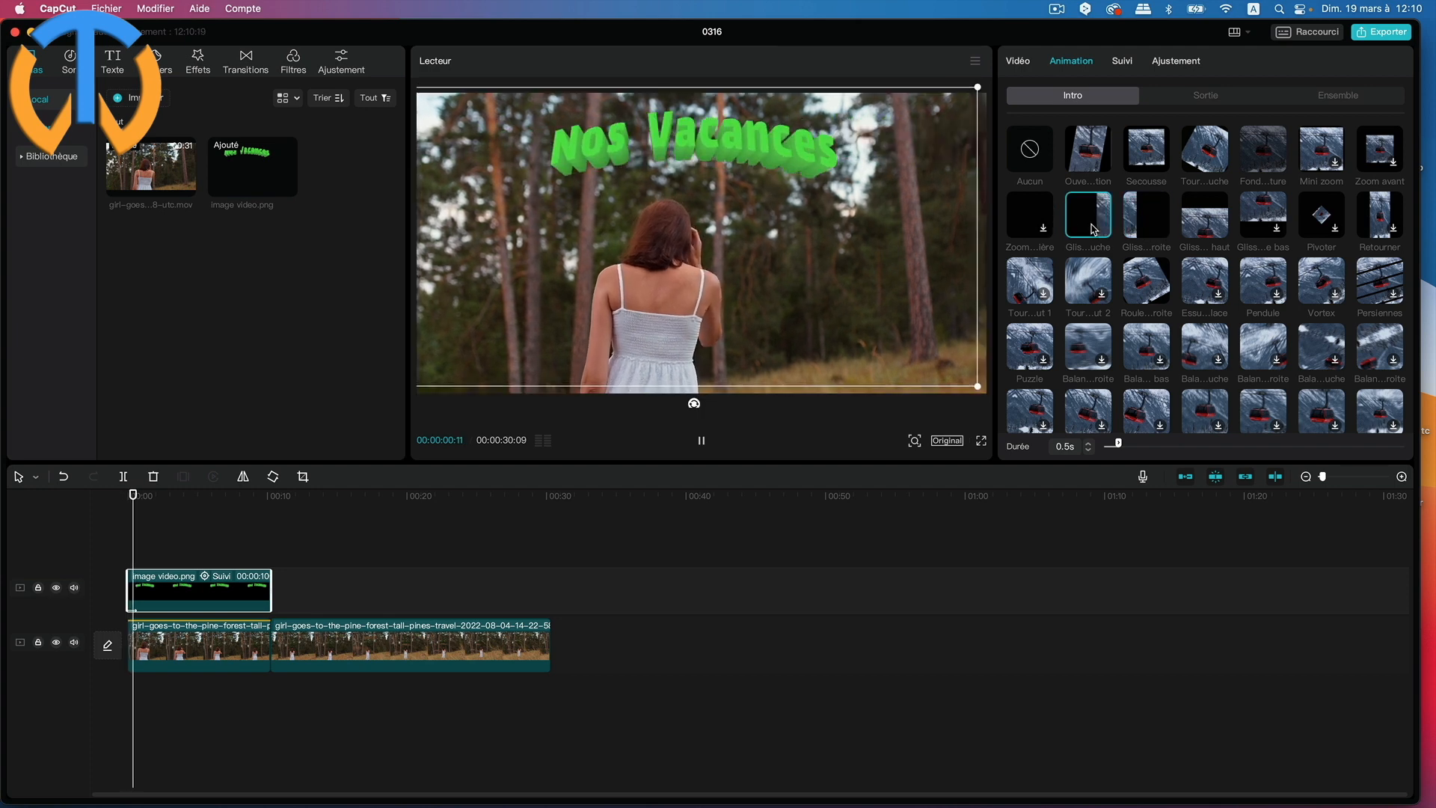
click(1150, 229)
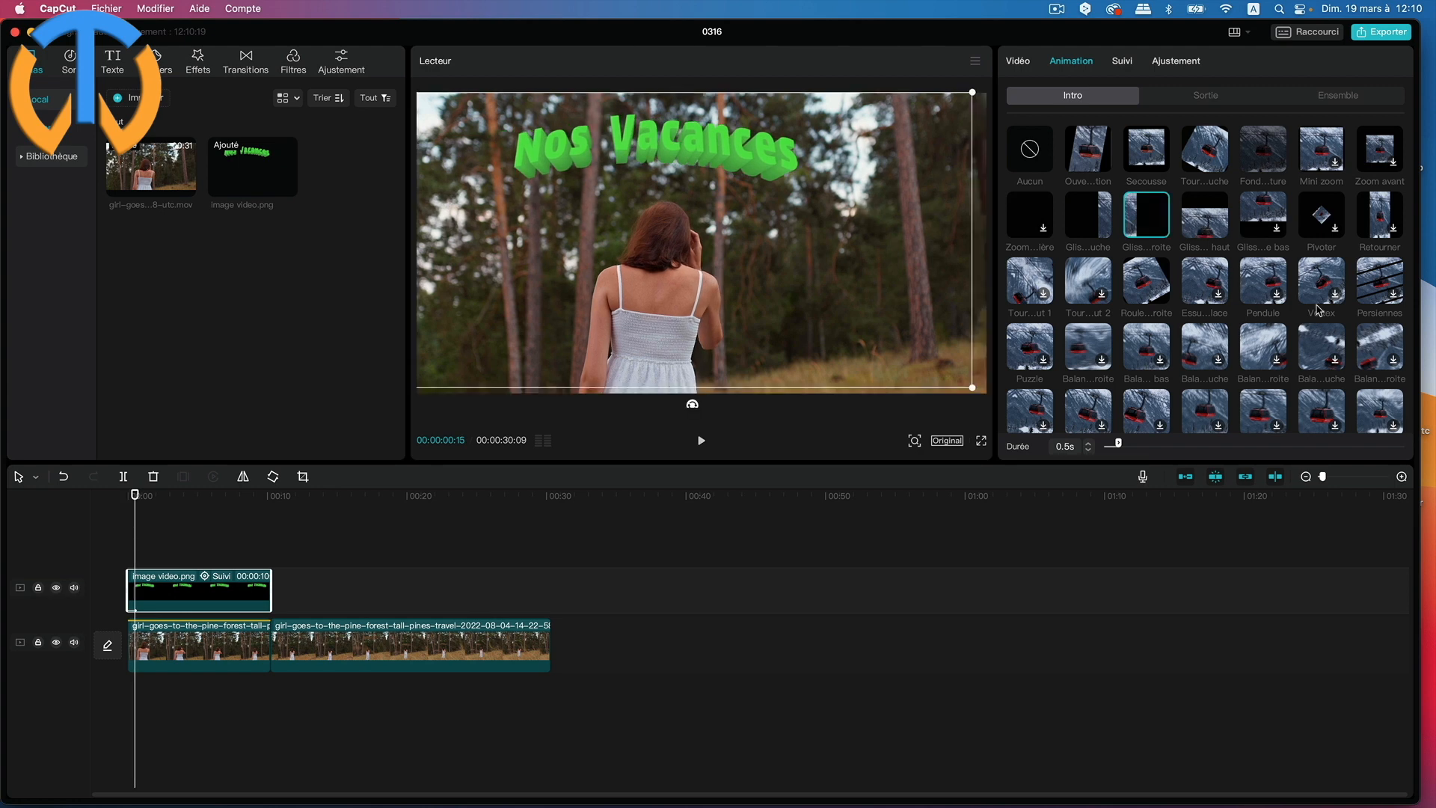
click(1151, 223)
drag(1124, 447, 1161, 444)
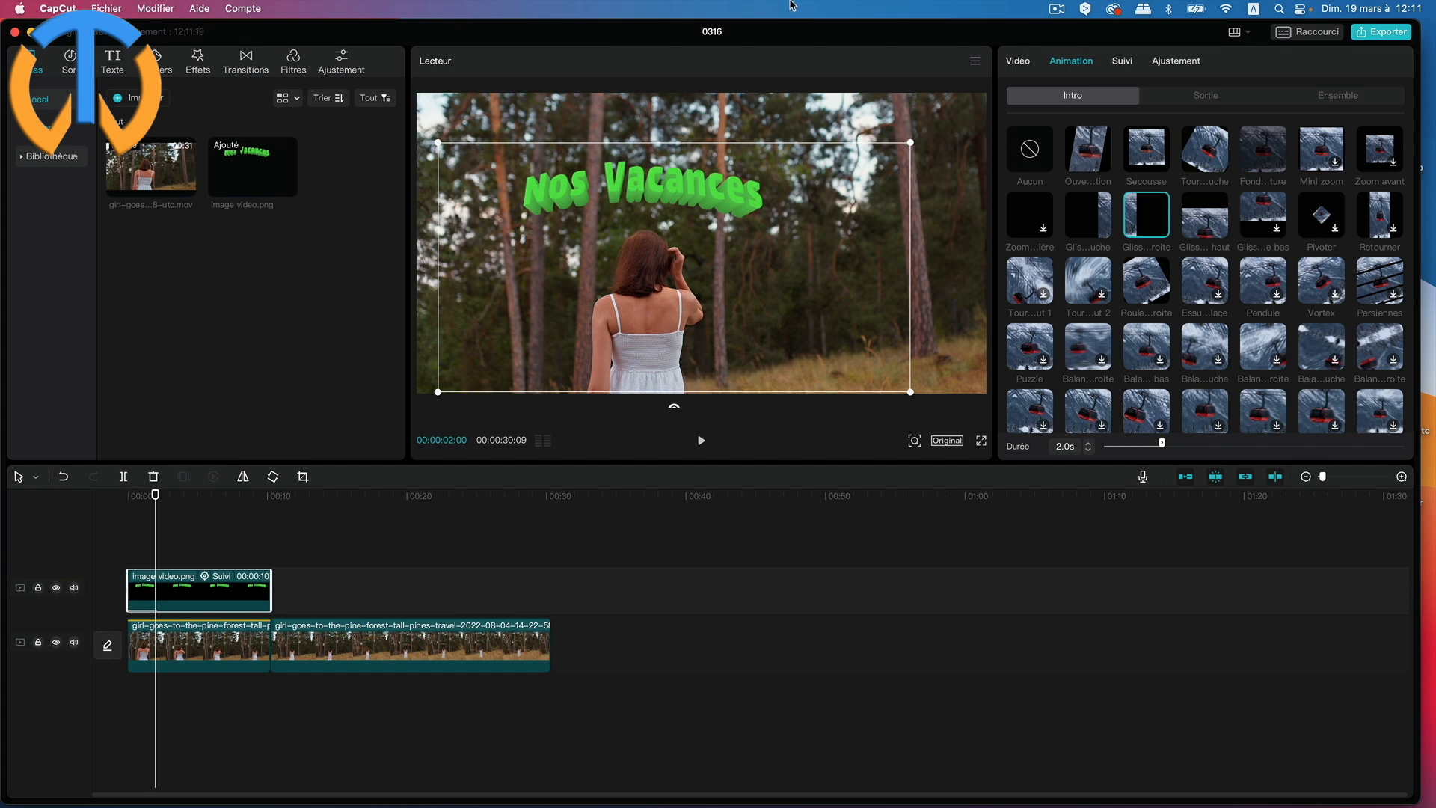
- Apply the "Gliss...roite" exit animation to the title image clip and set its duration to 2.0 s
click(1228, 101)
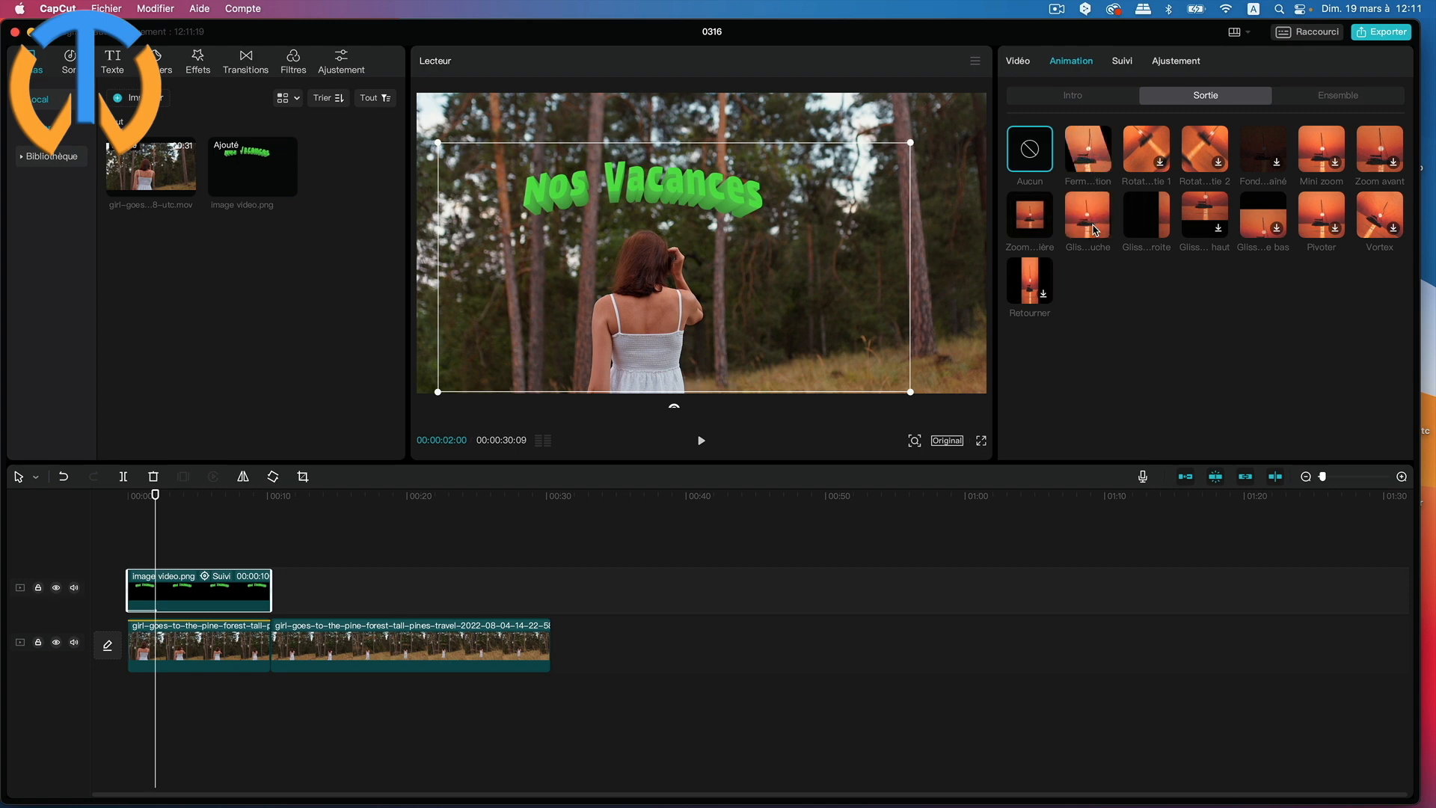
click(1148, 230)
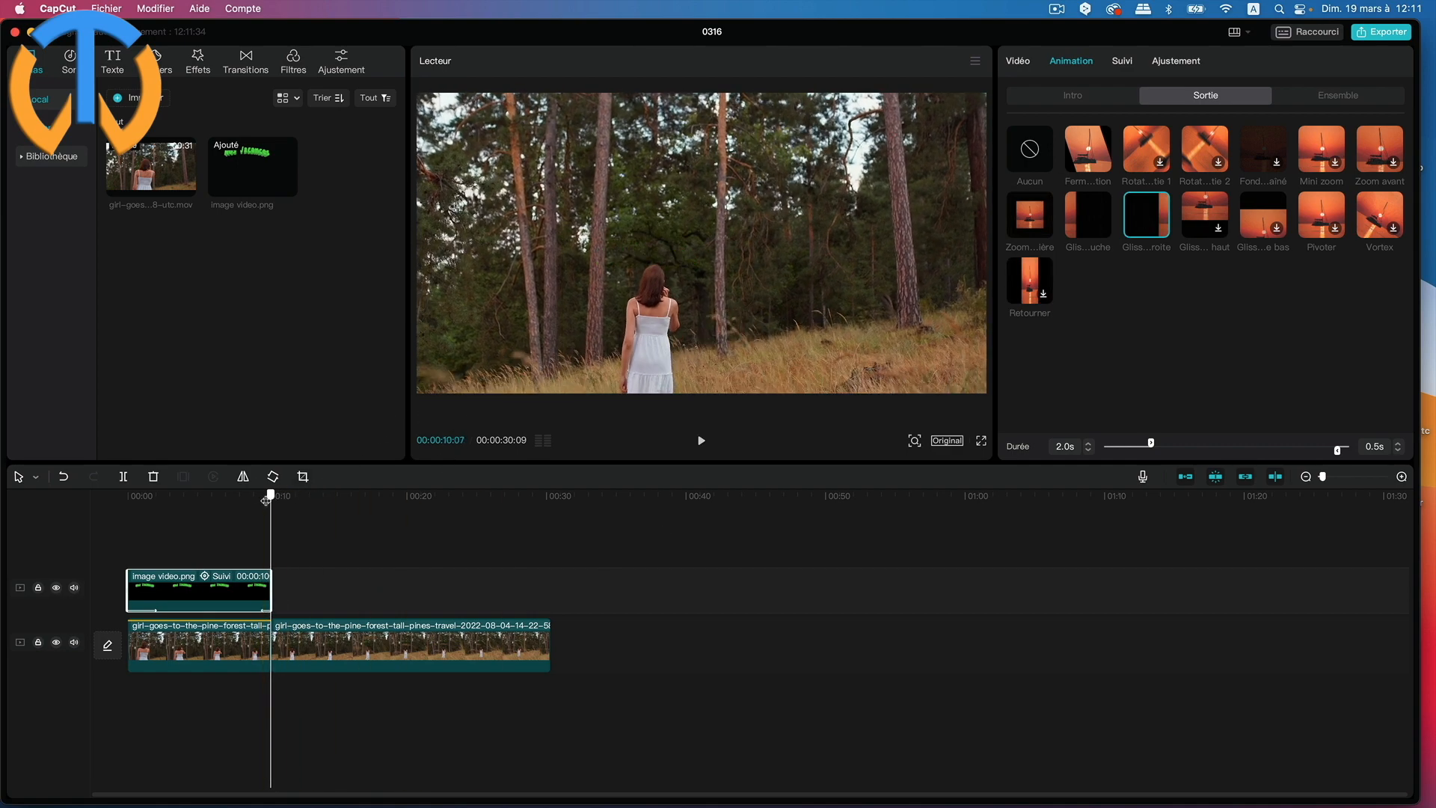
drag(266, 500, 249, 505)
key(space)
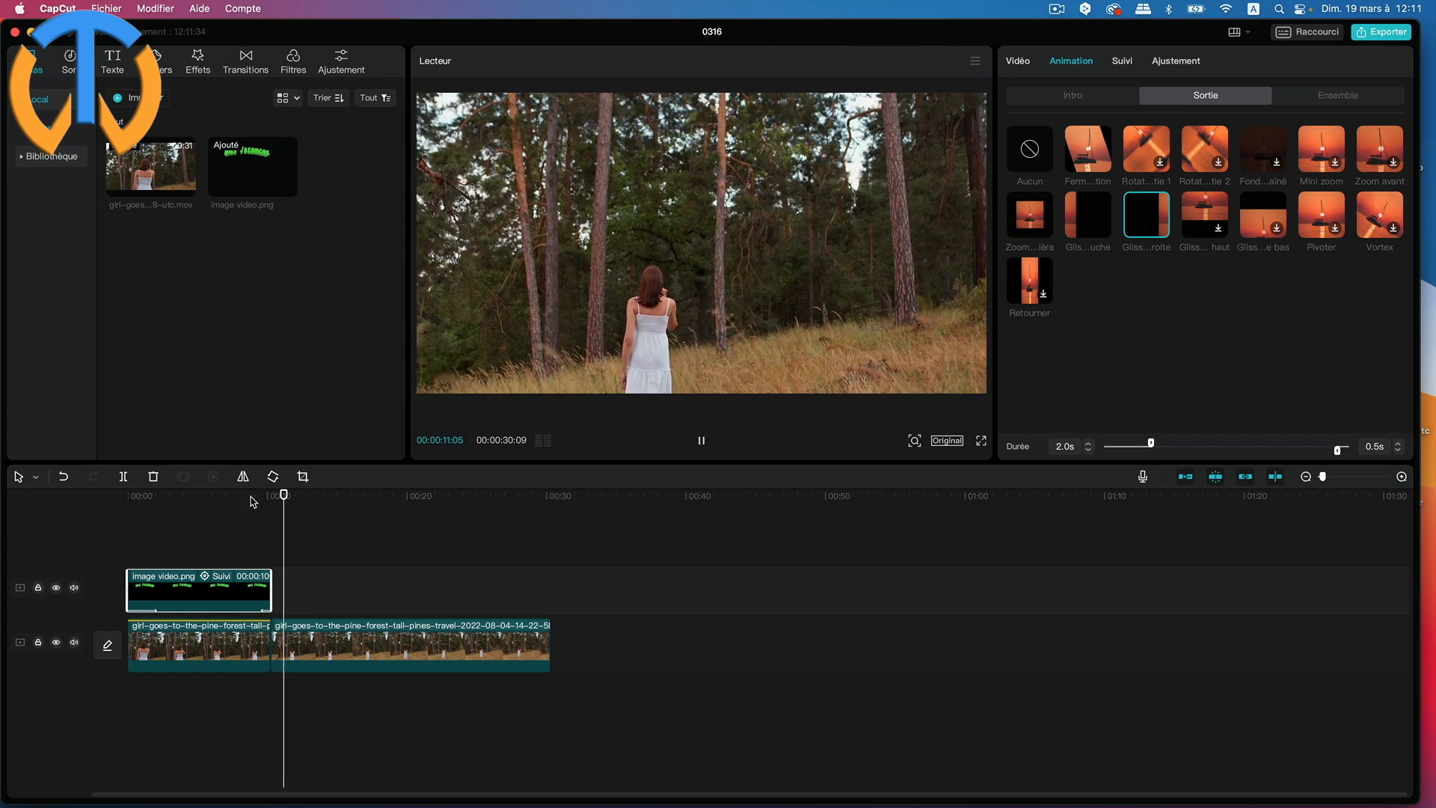
click(705, 439)
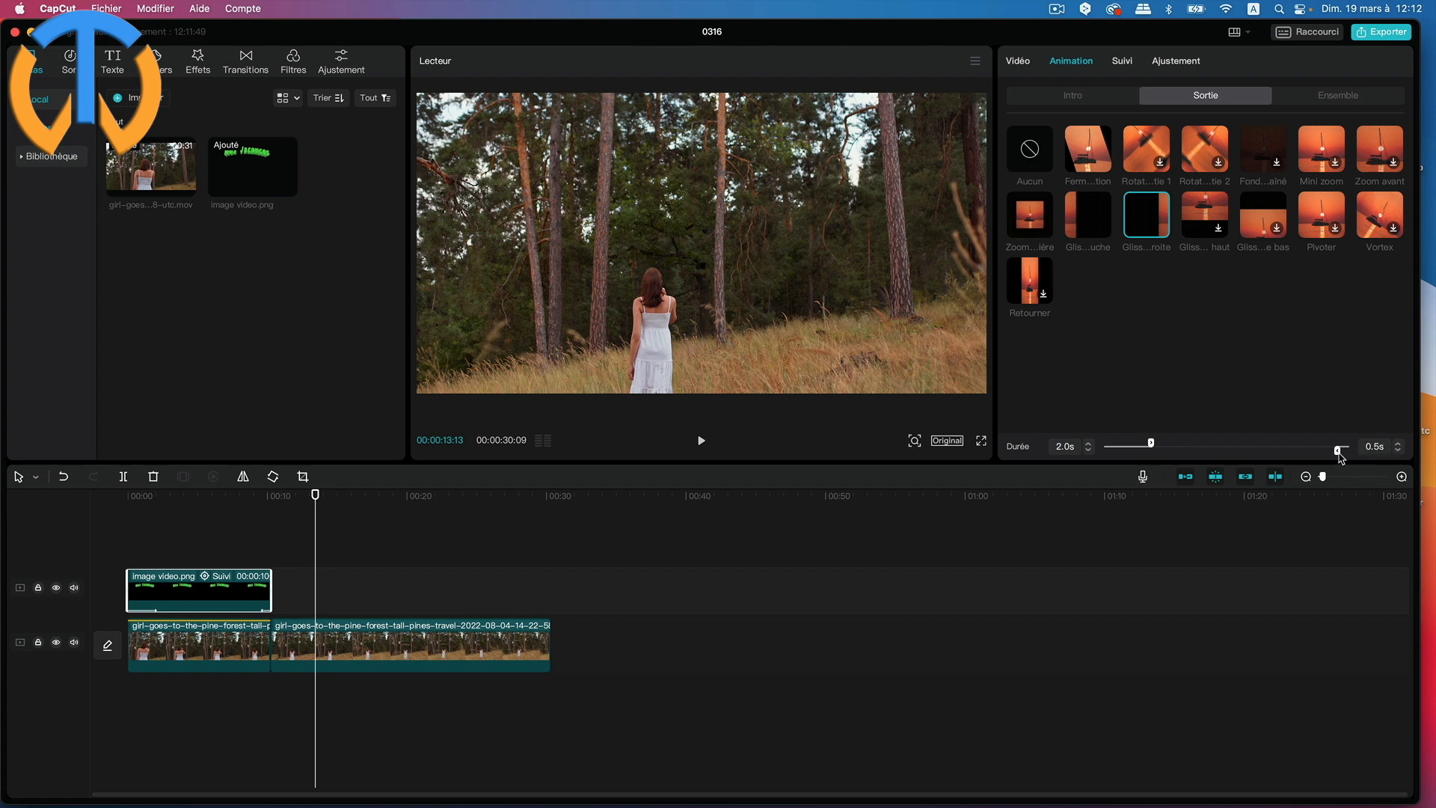
drag(1337, 450, 1300, 453)
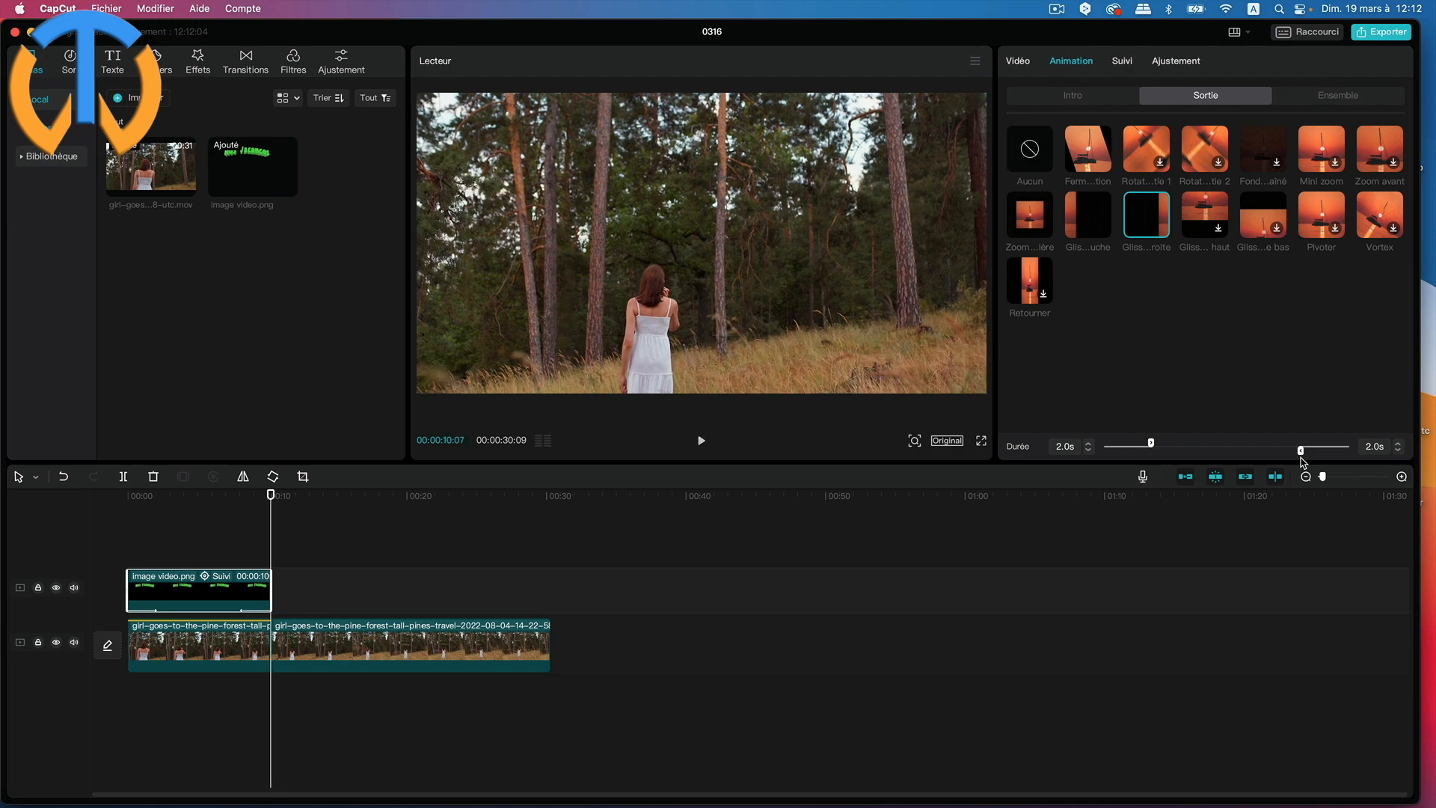
- Play the sequence from the start to check the title's intro and exit animations, and return to the beginning
click(398, 497)
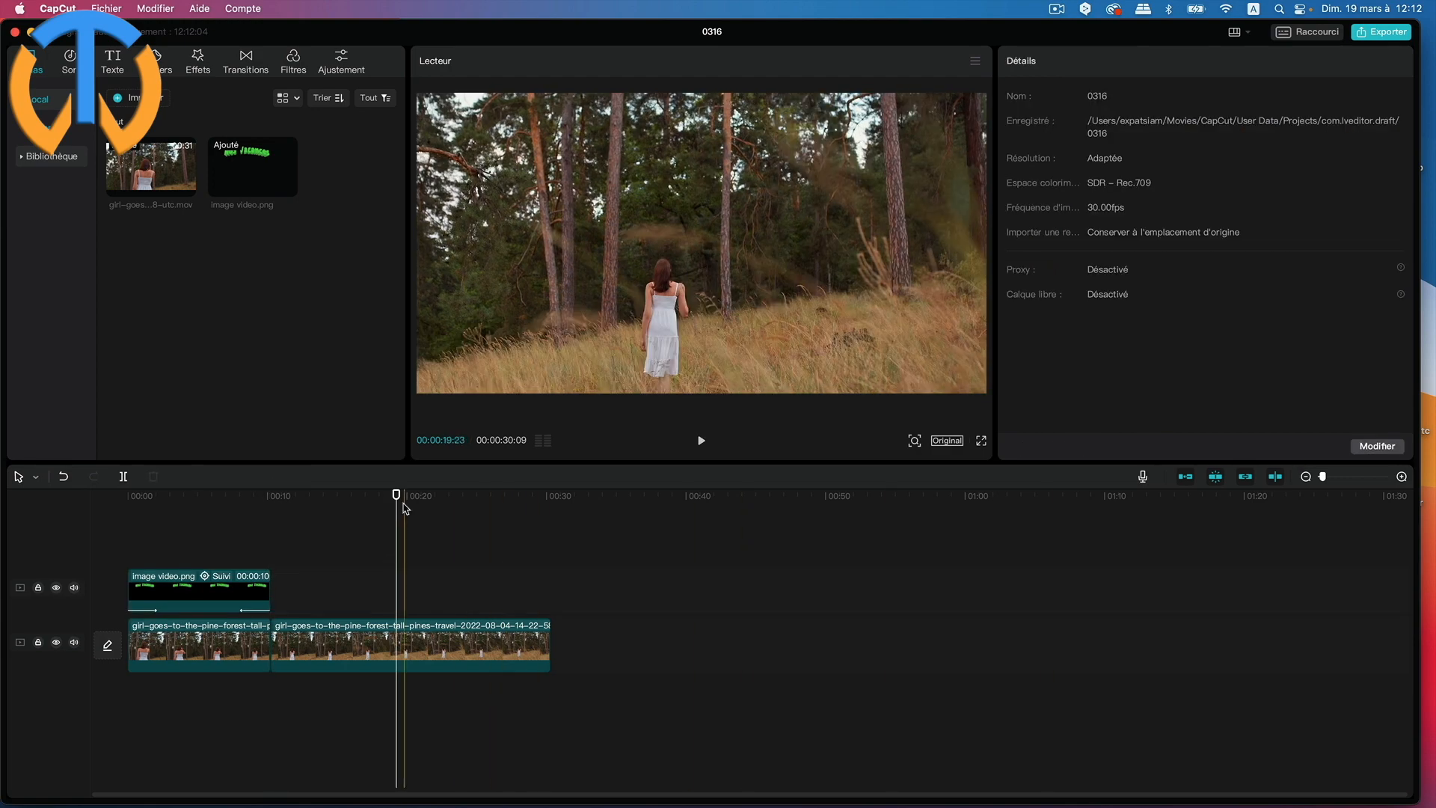
drag(397, 496, 105, 497)
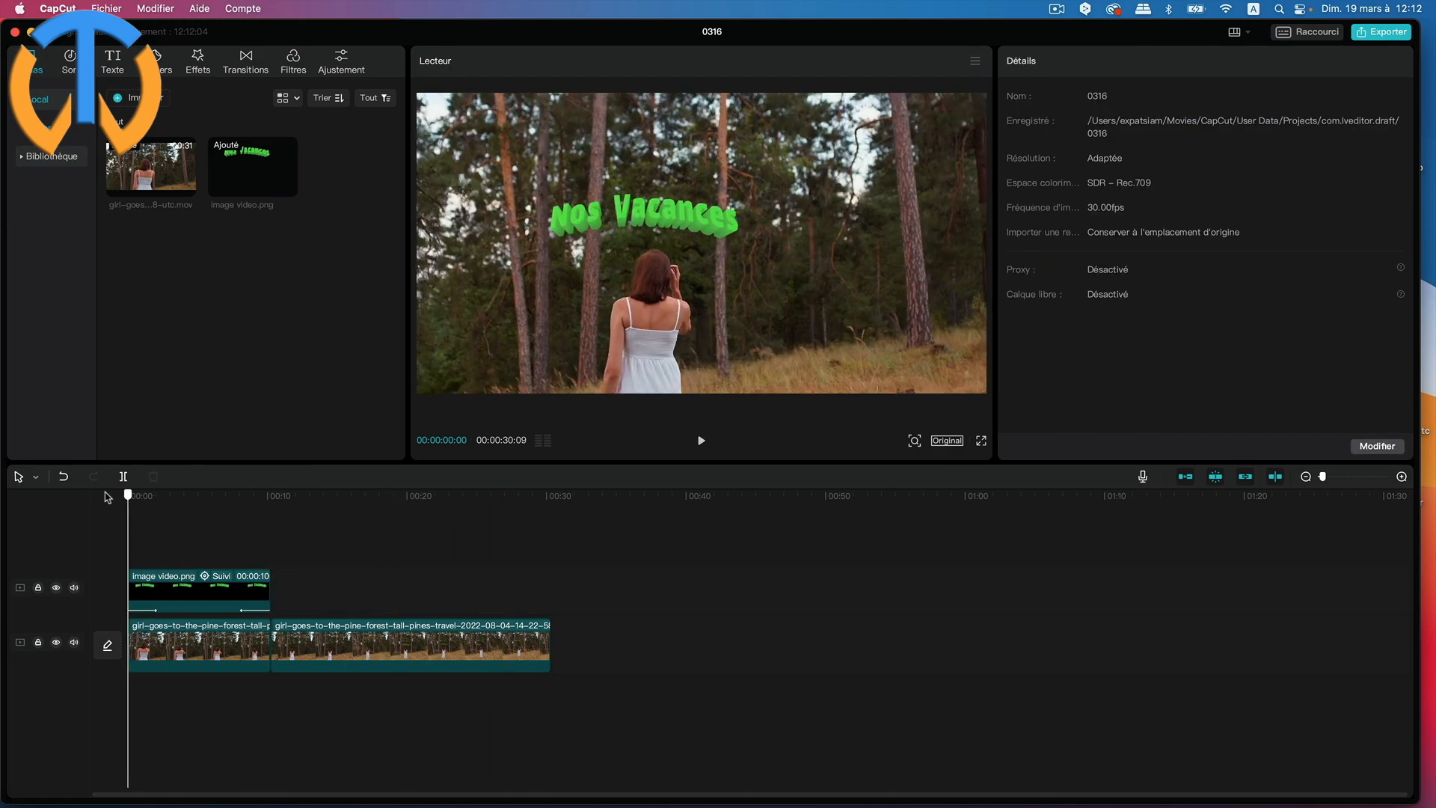
click(701, 442)
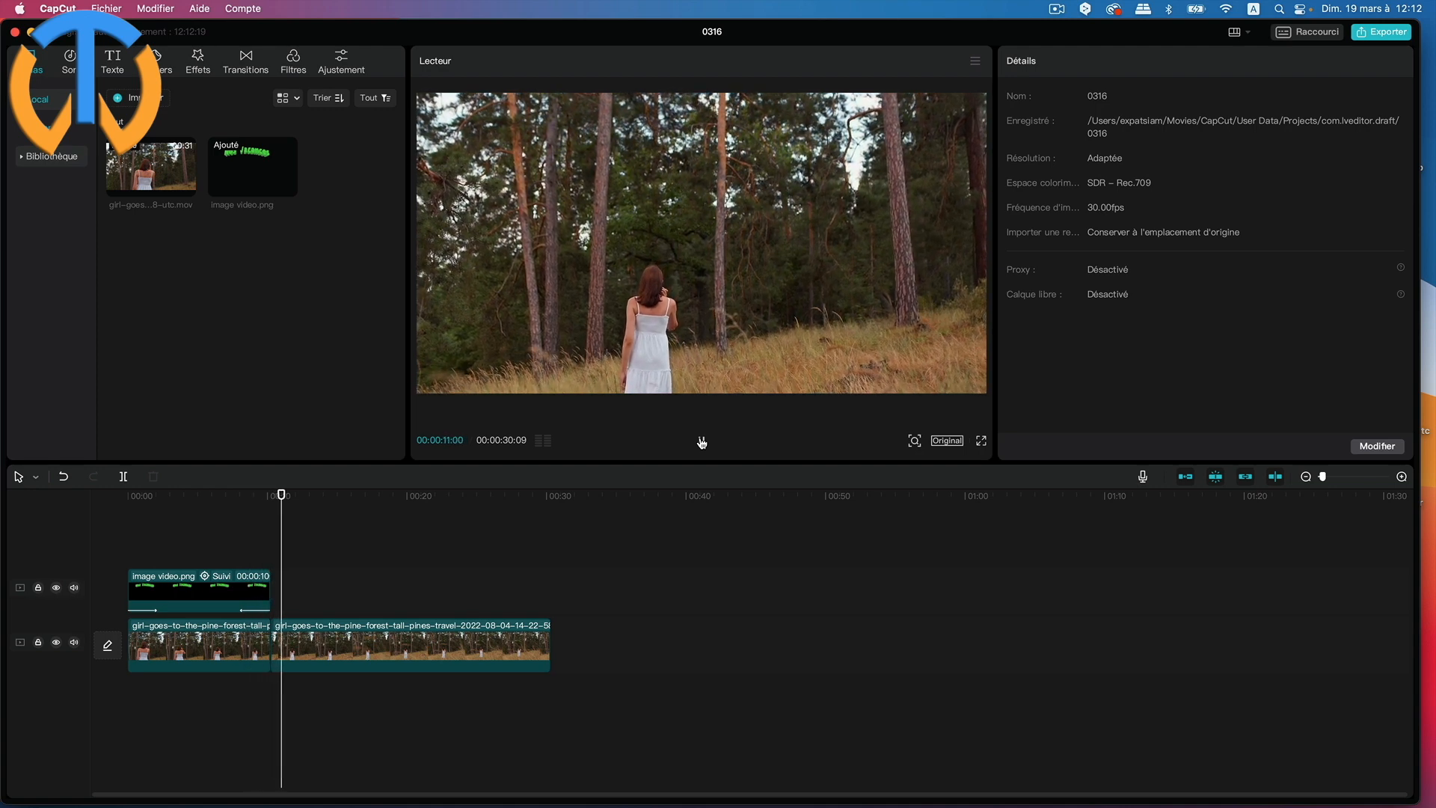
click(701, 442)
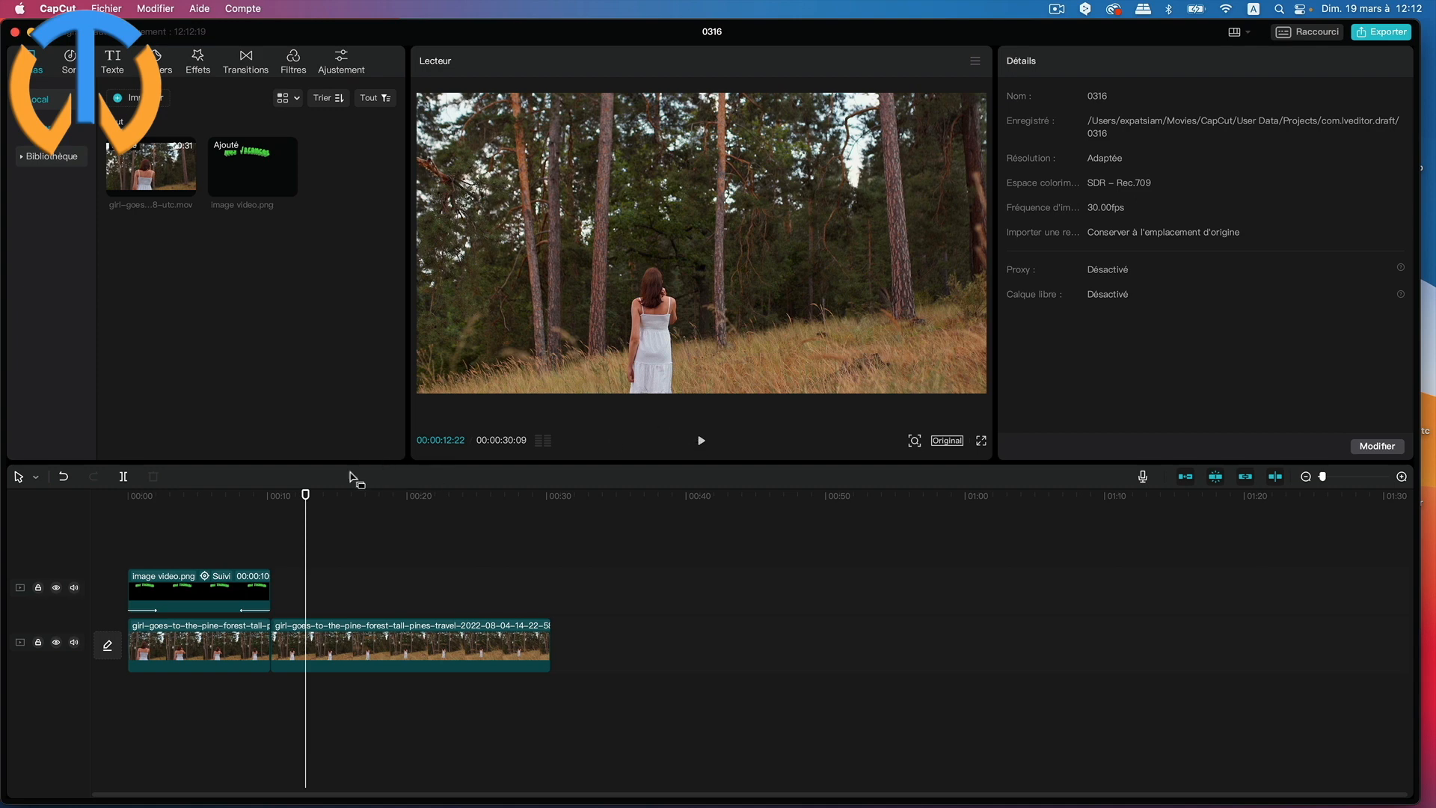
drag(307, 493, 96, 512)
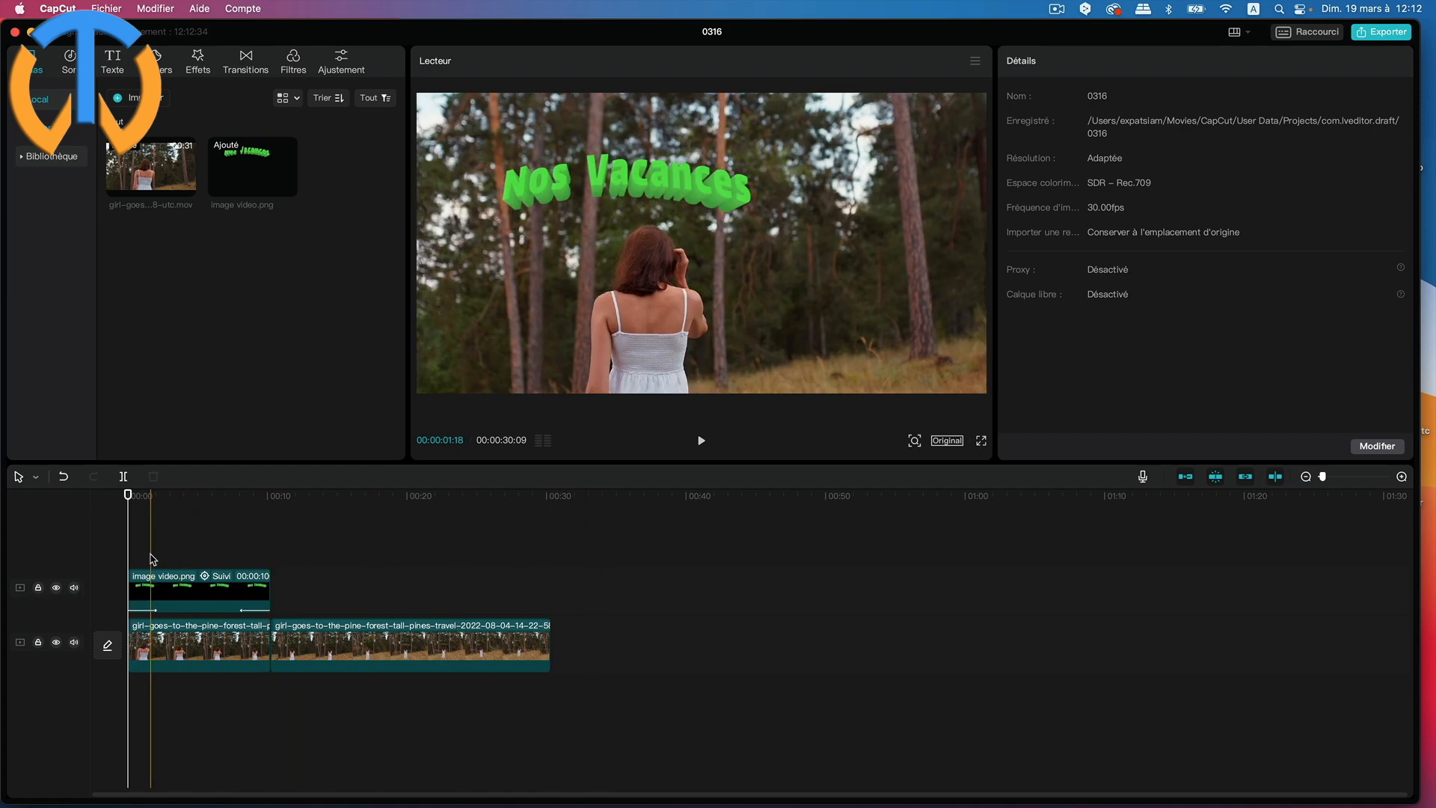
- Delete the title image clip and the first forest video clip from the timeline
click(209, 593)
key(Delete)
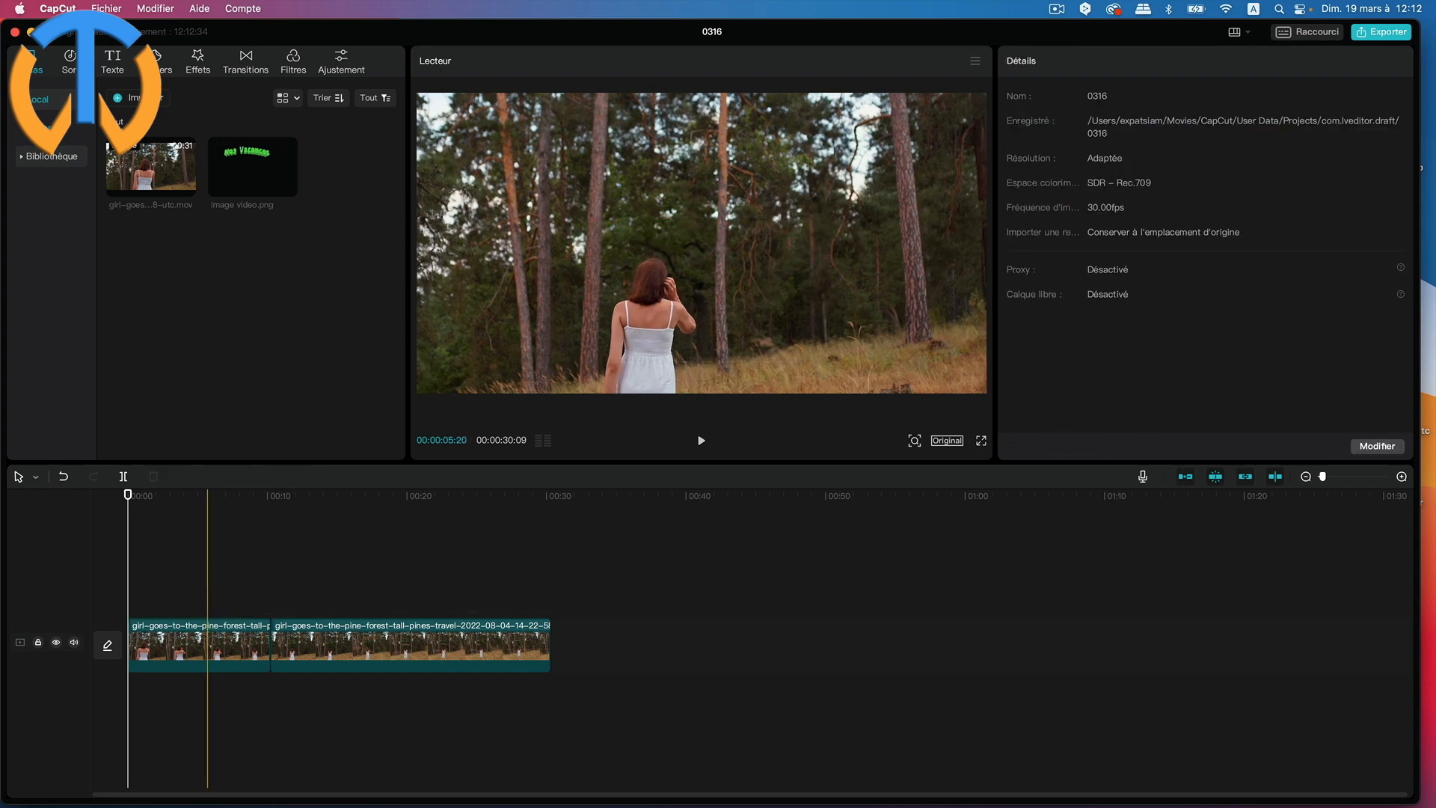
click(199, 641)
key(Delete)
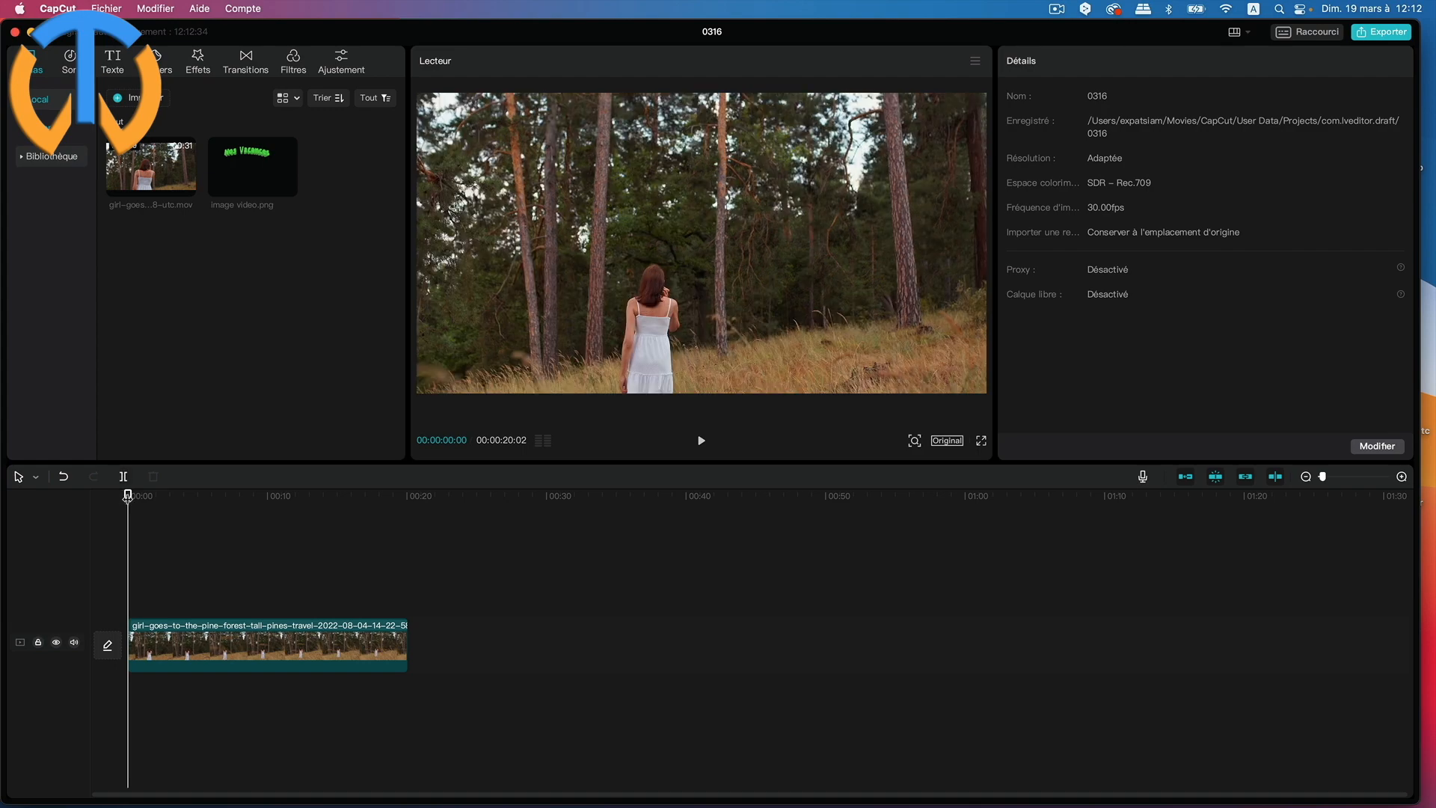
mouse_move(128, 495)
mouse_down()
mouse_move(404, 515)
mouse_move(105, 502)
mouse_up()
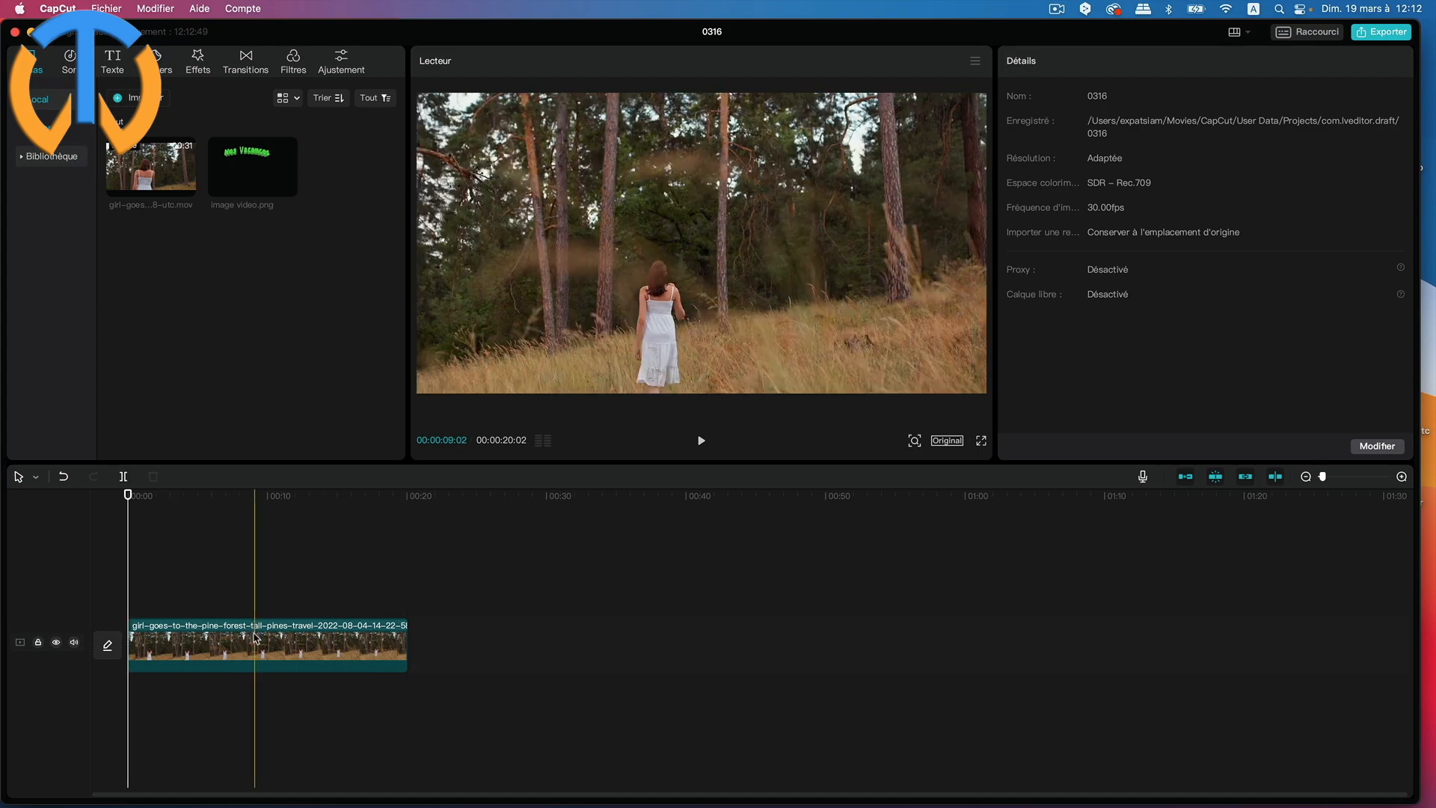
- Apply the "Roule...roite" intro animation to the remaining forest clip with a duration of 2.7 s
click(255, 637)
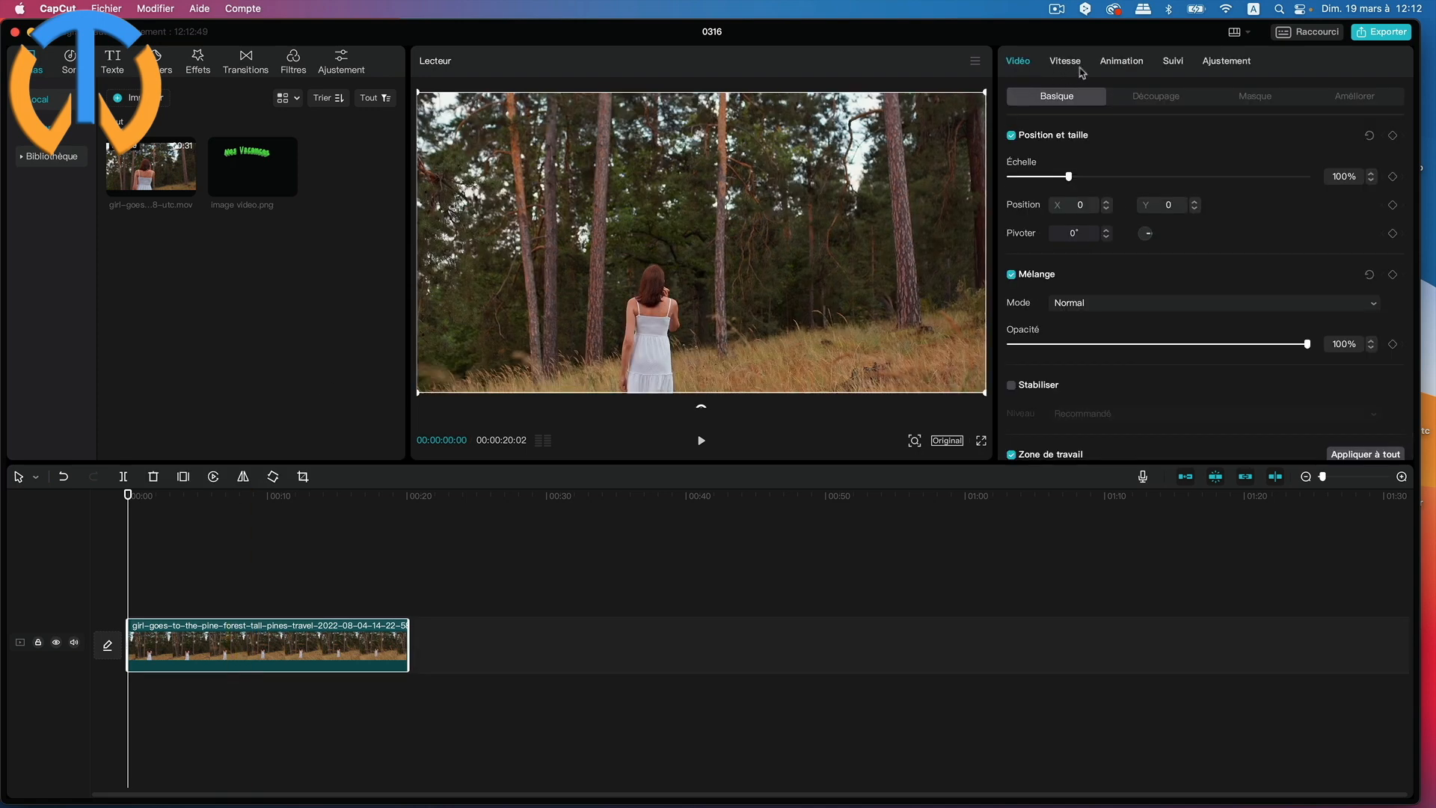
click(1120, 62)
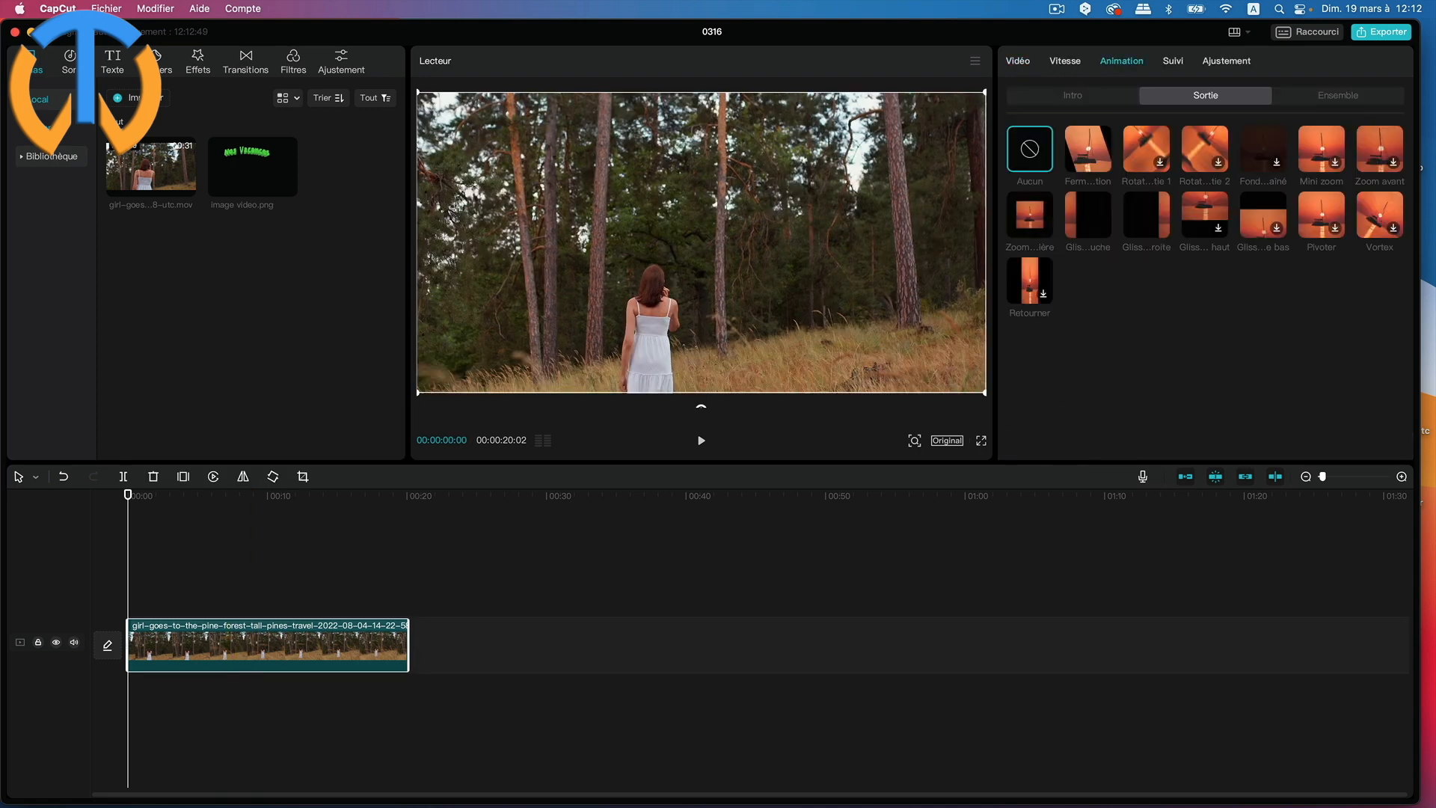
click(1086, 97)
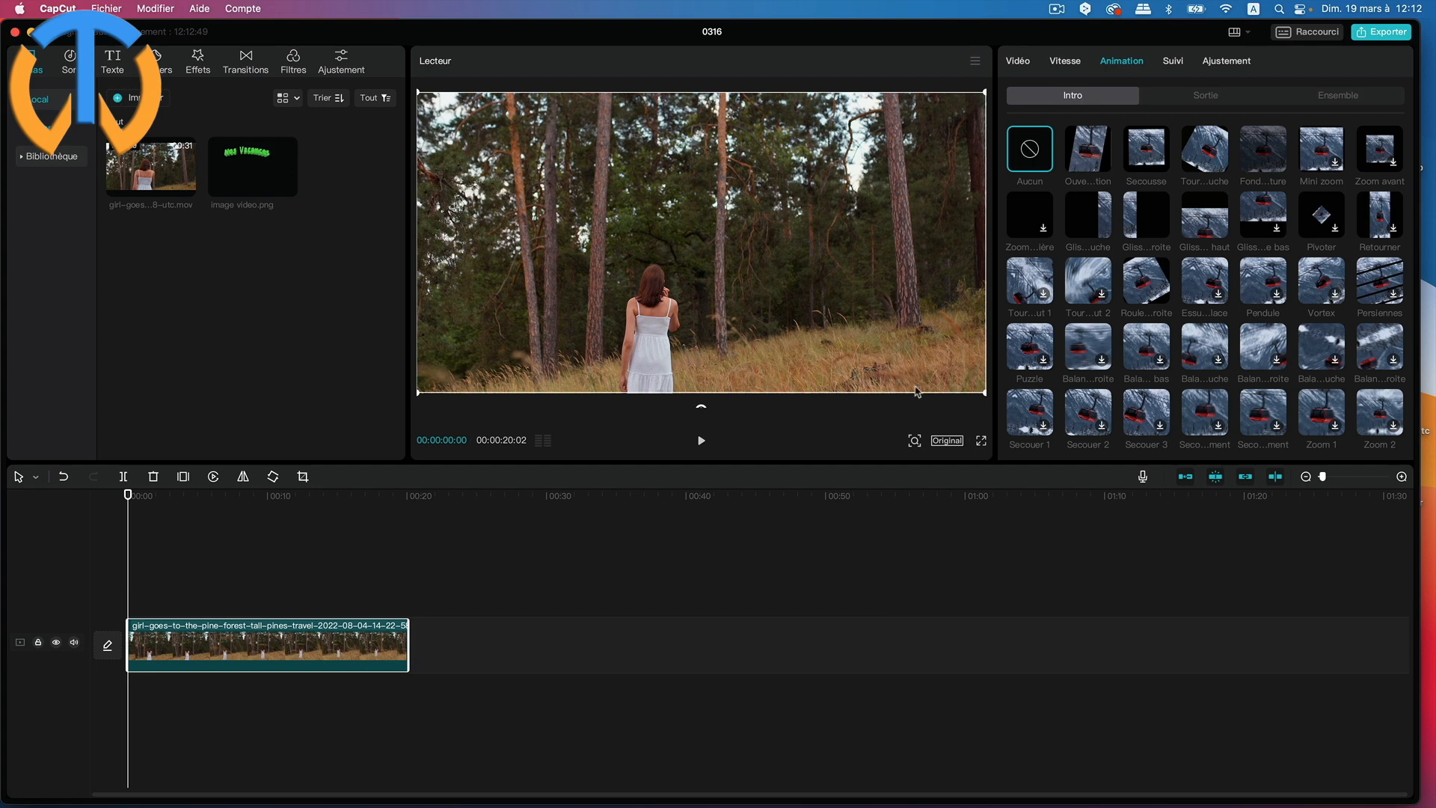
click(1147, 288)
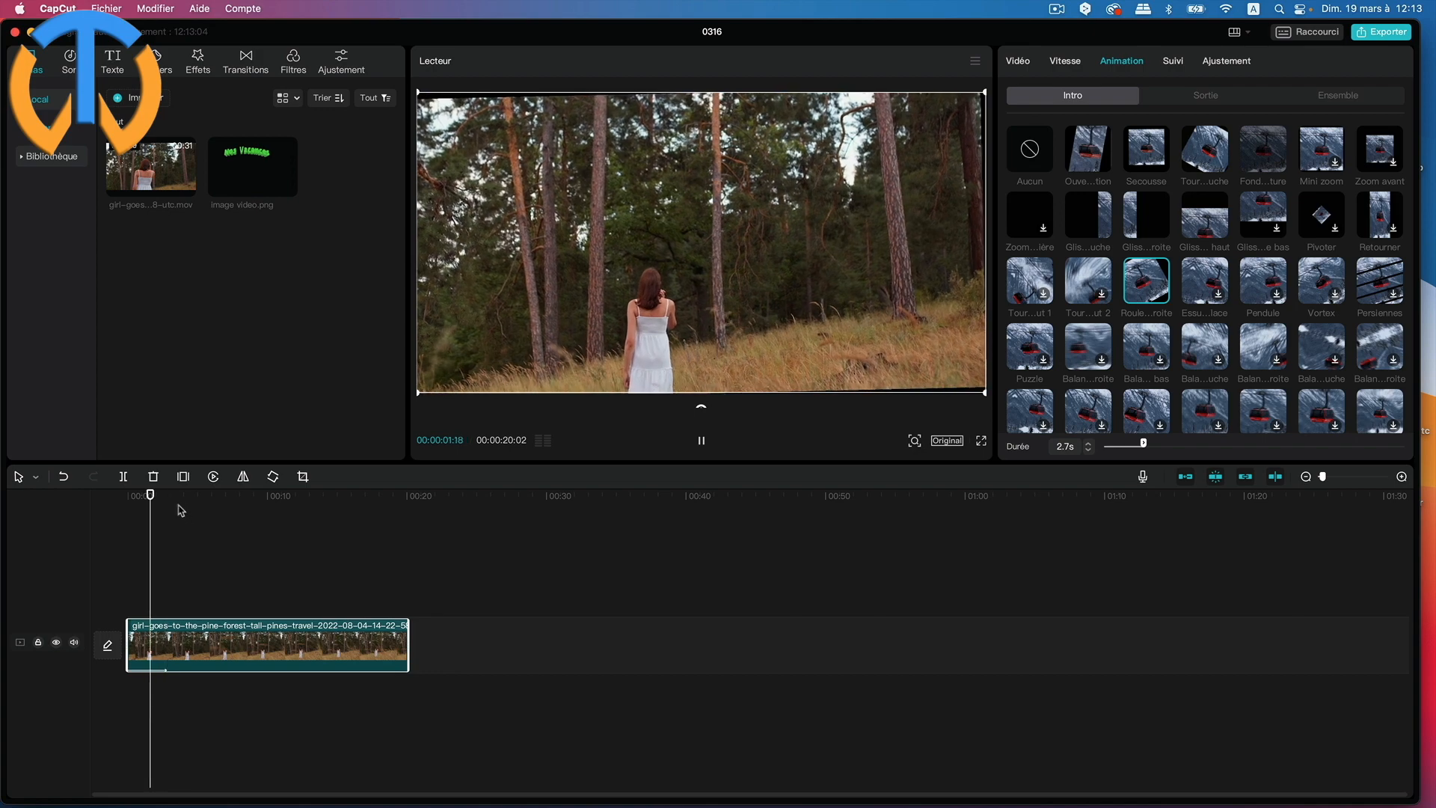
- Apply the "Gliss... haut" exit animation to the forest clip with a duration of 2.3 s
drag(157, 496, 340, 520)
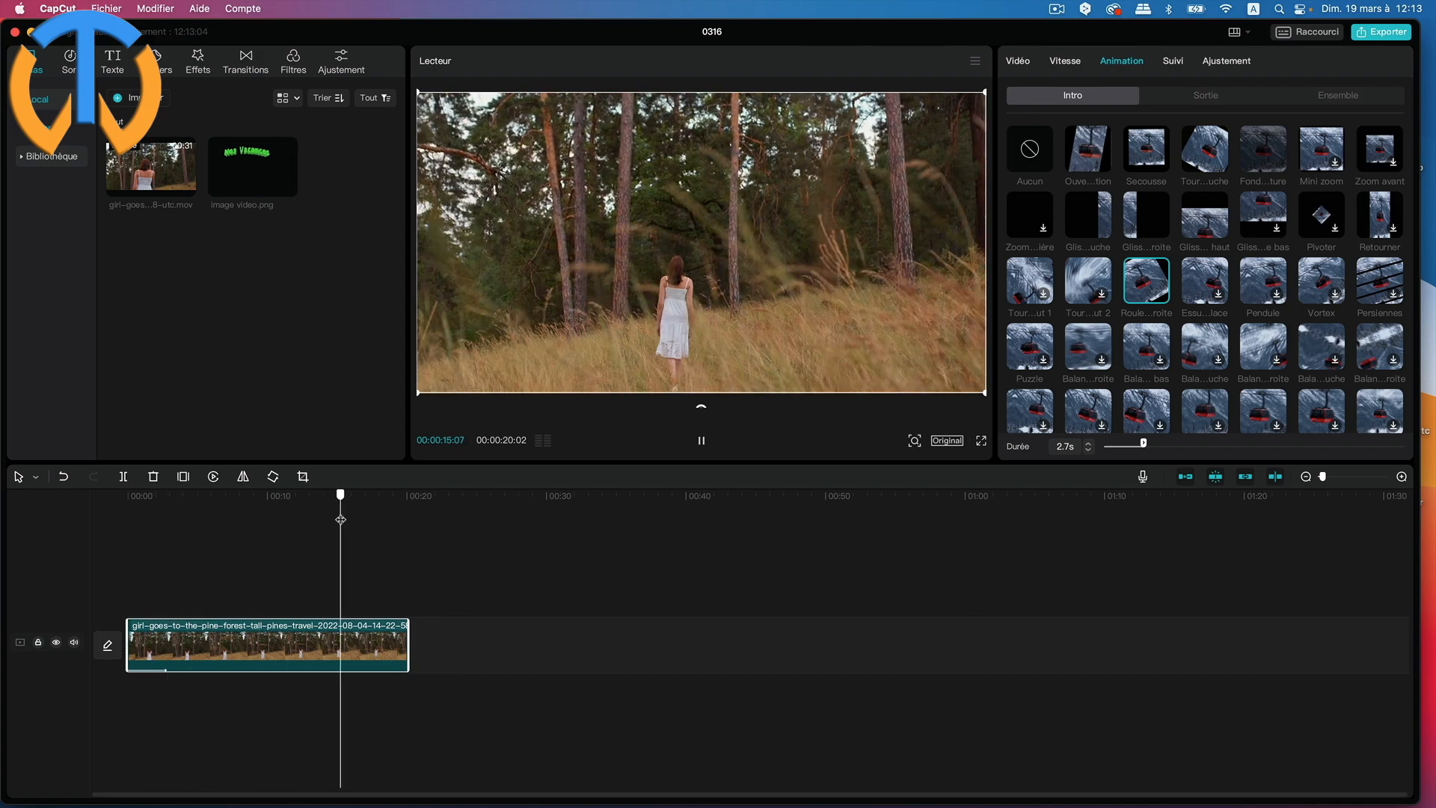
click(701, 440)
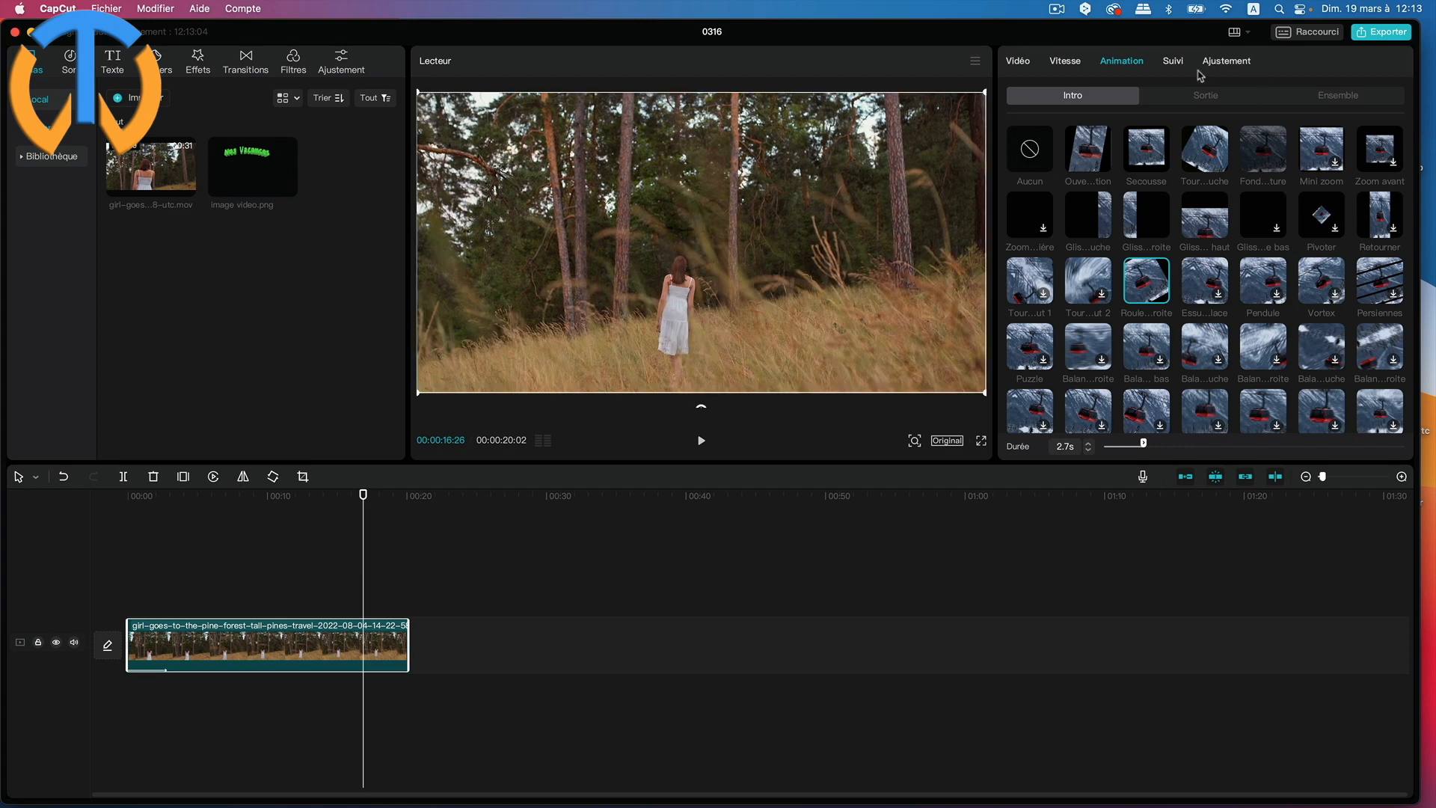
click(1195, 96)
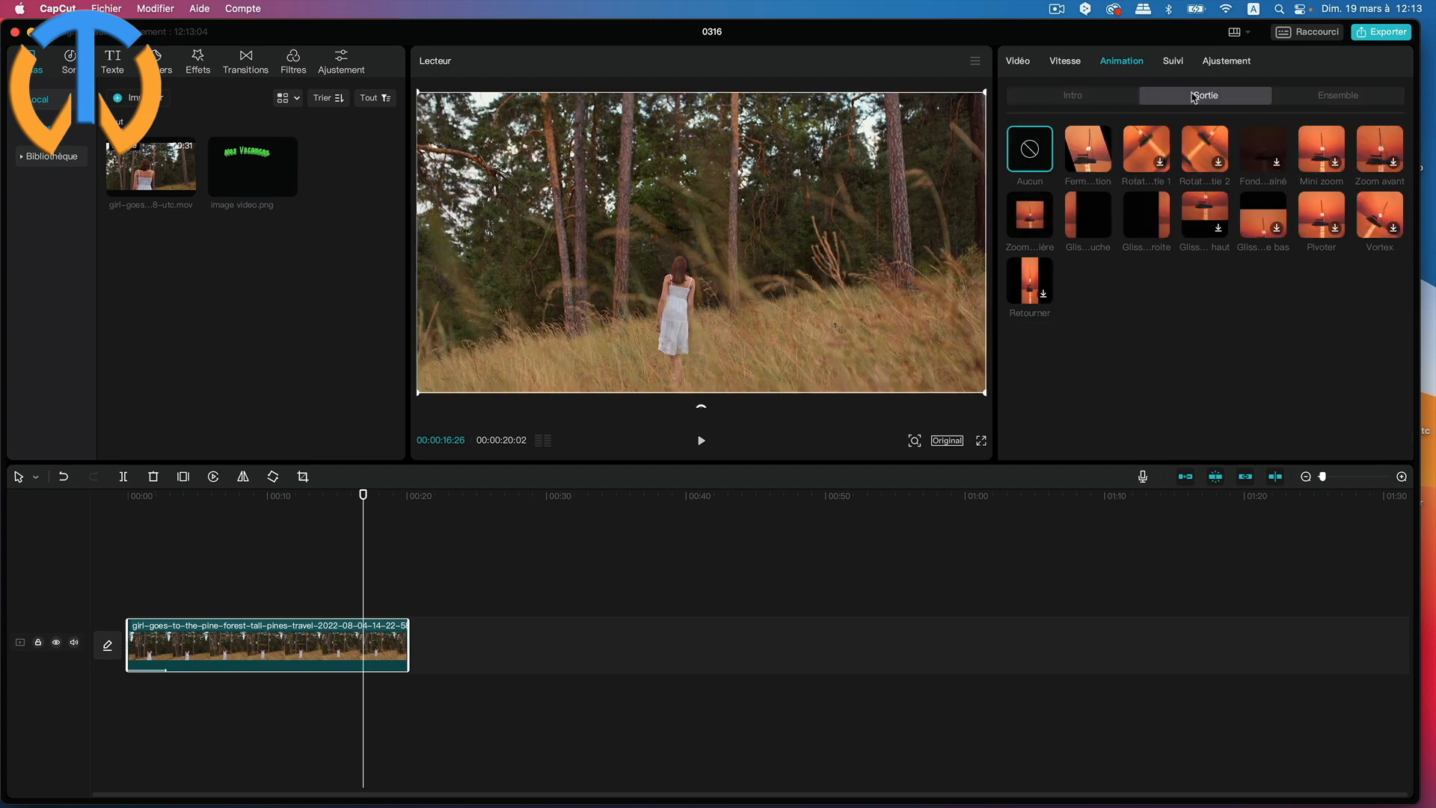
click(1208, 218)
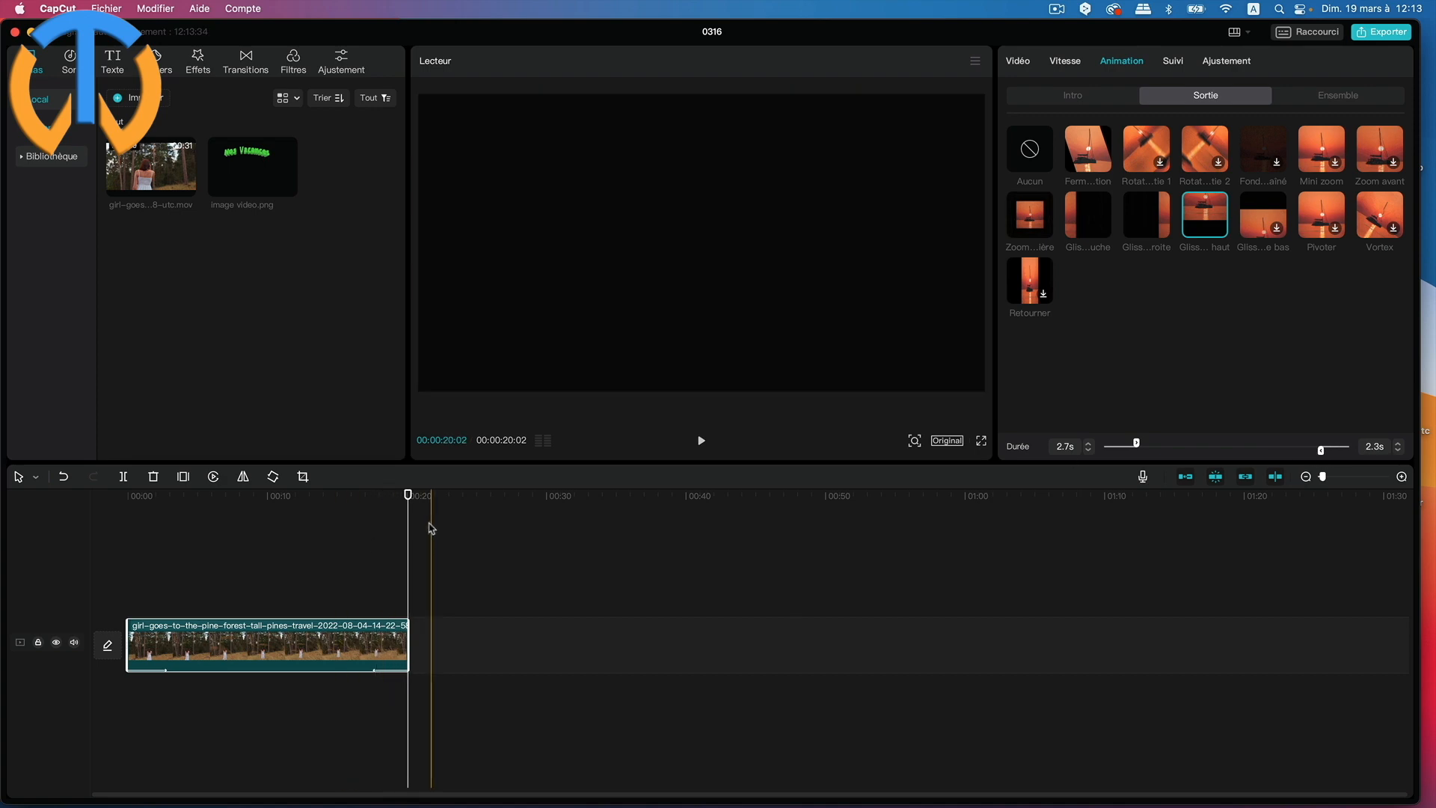
- Play the beginning and the end of the forest clip to check its intro and exit animations
drag(408, 497, 99, 504)
key(space)
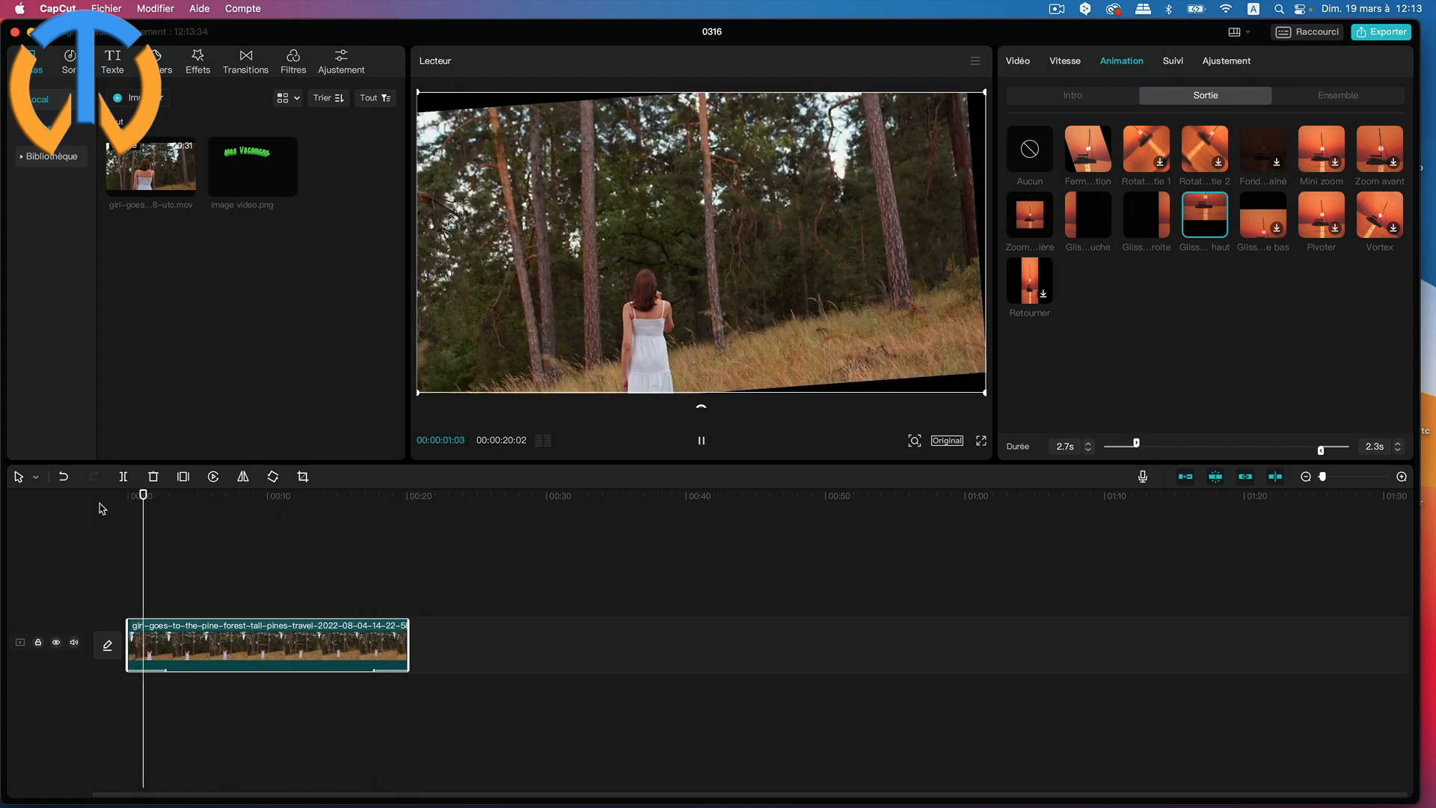
key(space)
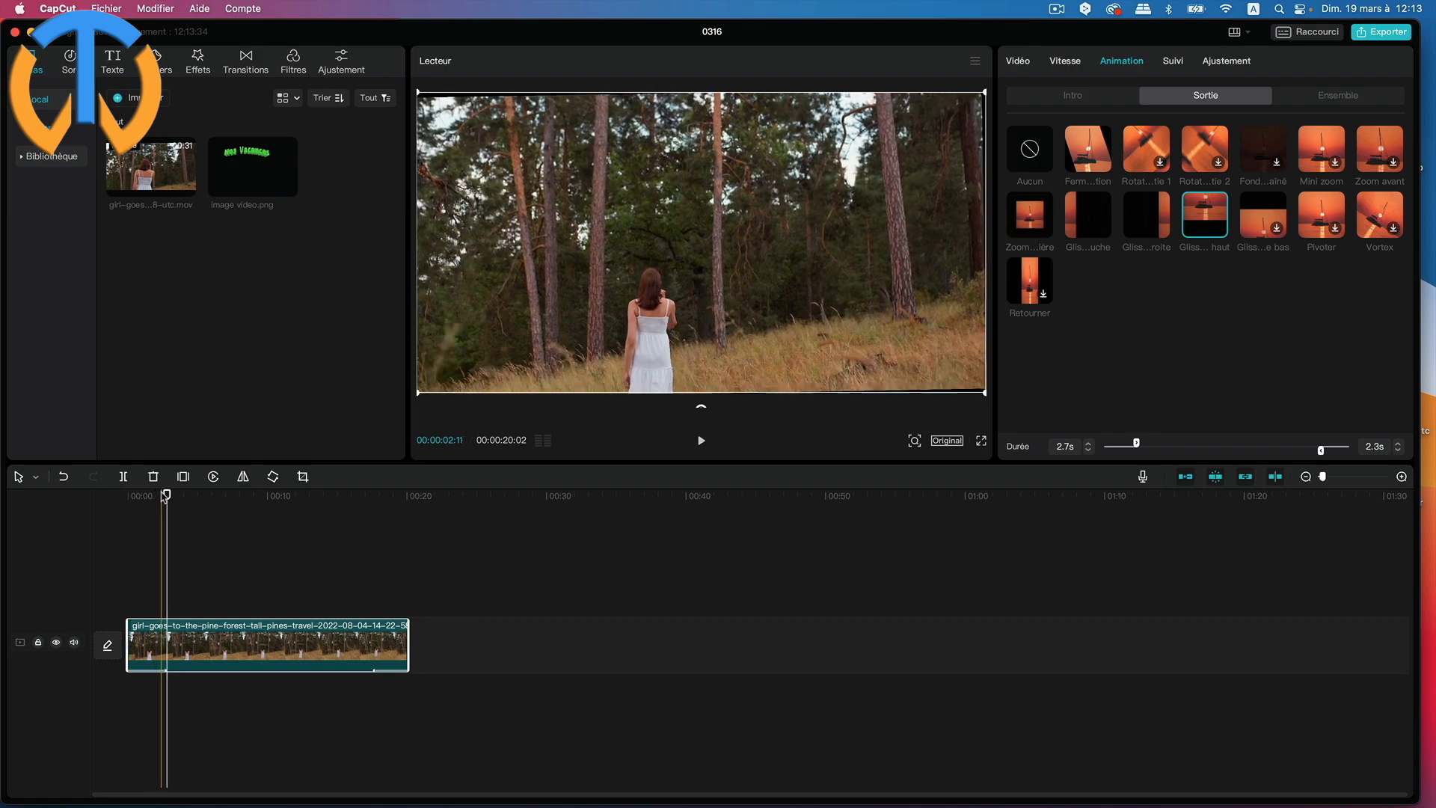
drag(165, 497, 352, 513)
key(space)
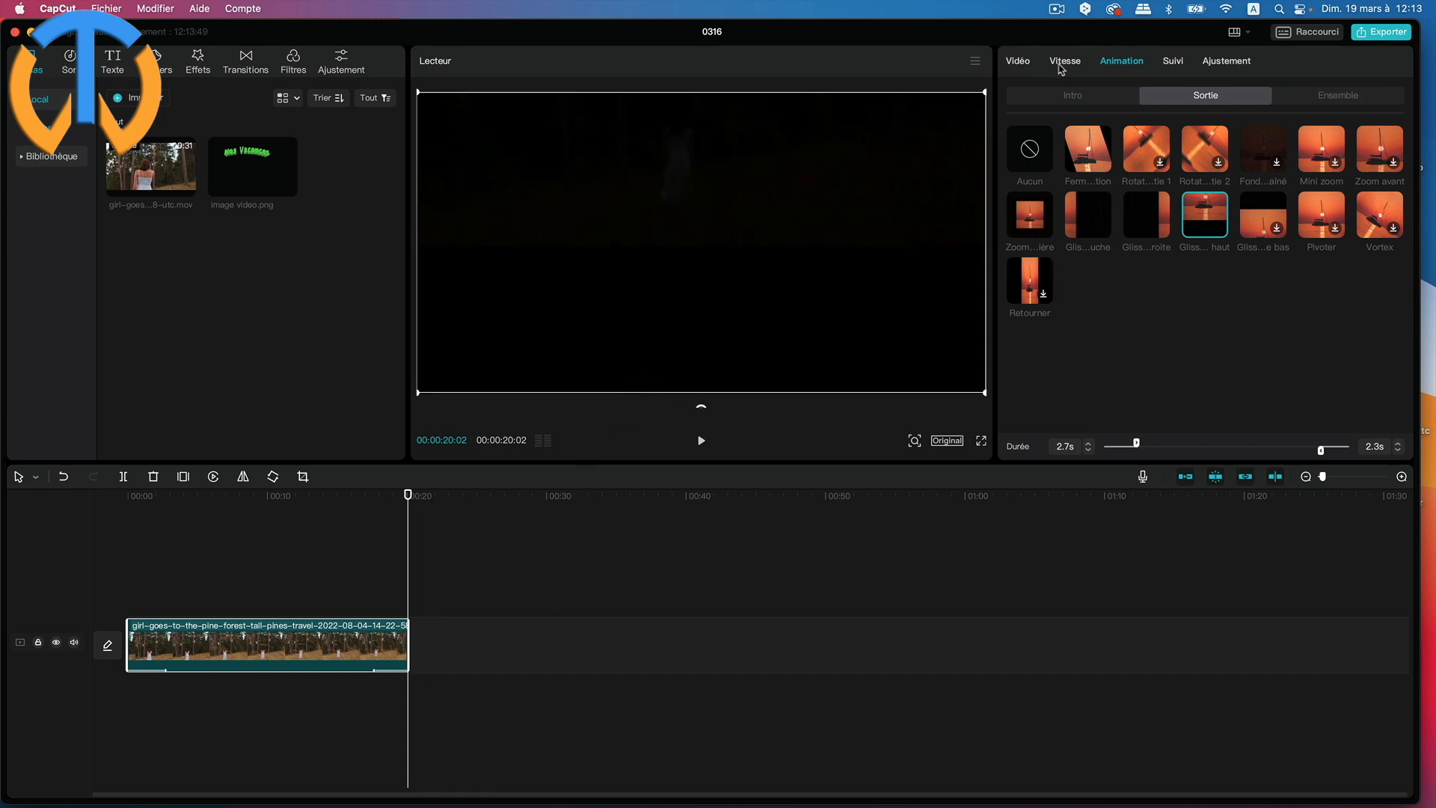
- Try the "Essu...lace", "Bala... bas" and "Secouer 3" intro animations on the forest clip and apply the "Seco...ment" one beside them
click(1088, 96)
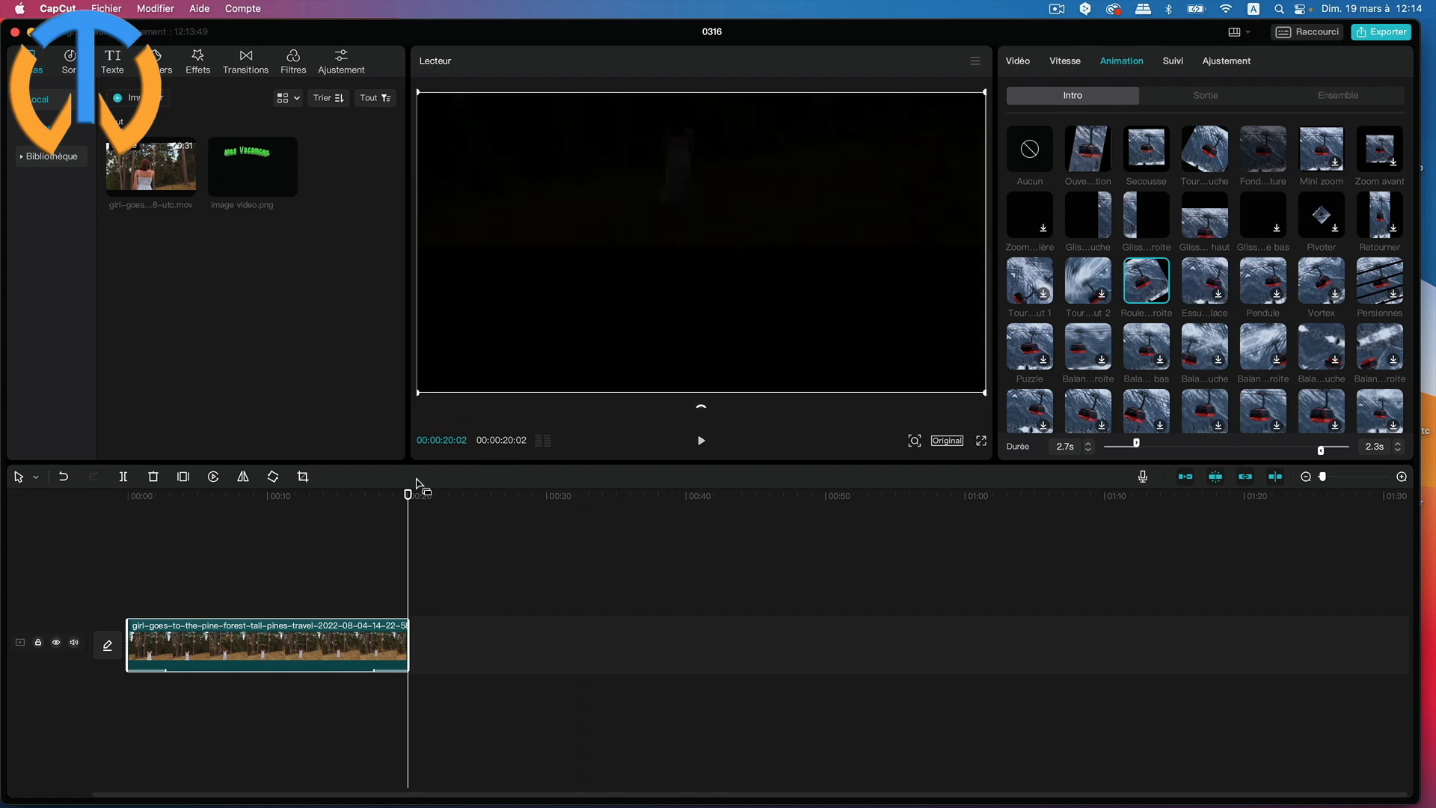
drag(409, 496, 152, 531)
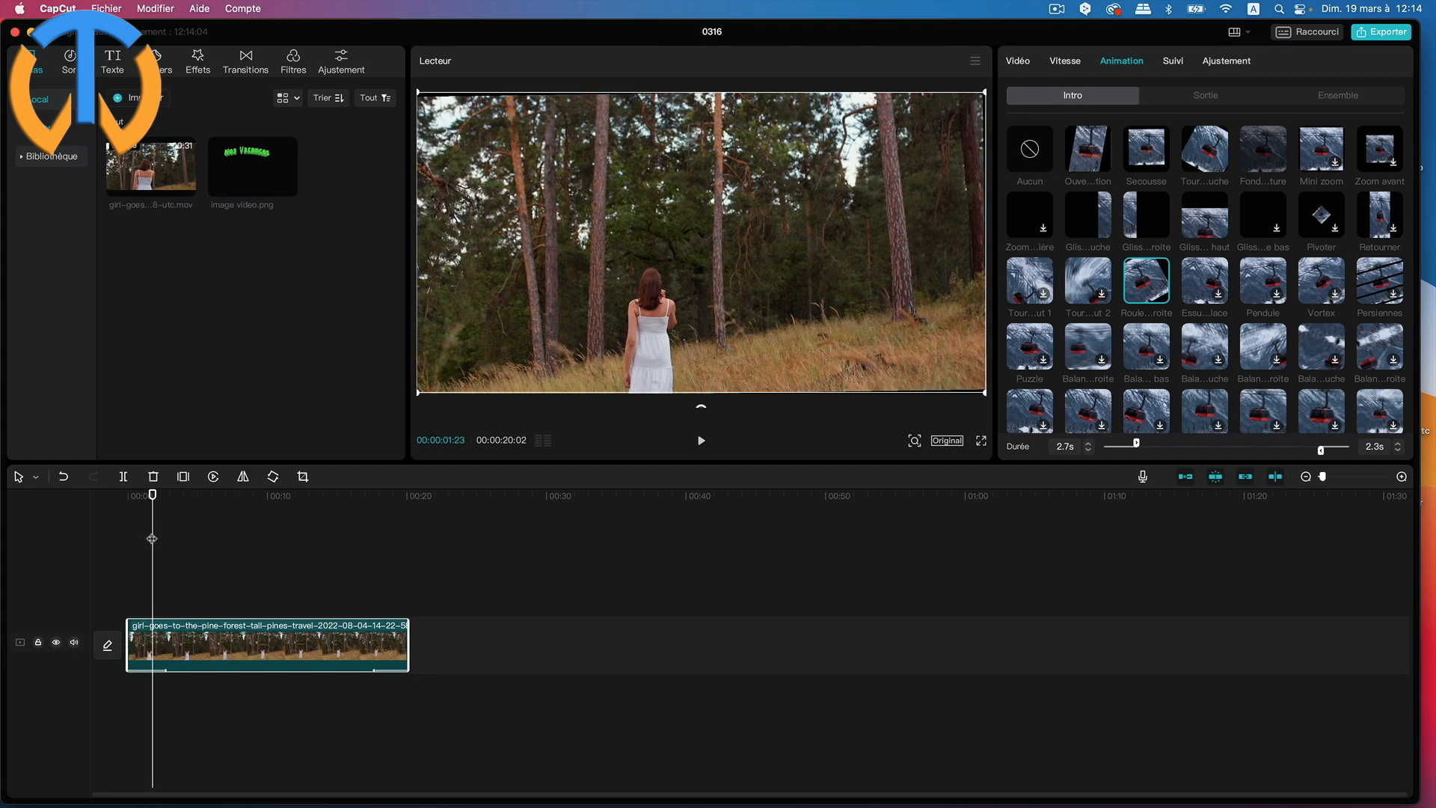
click(1205, 274)
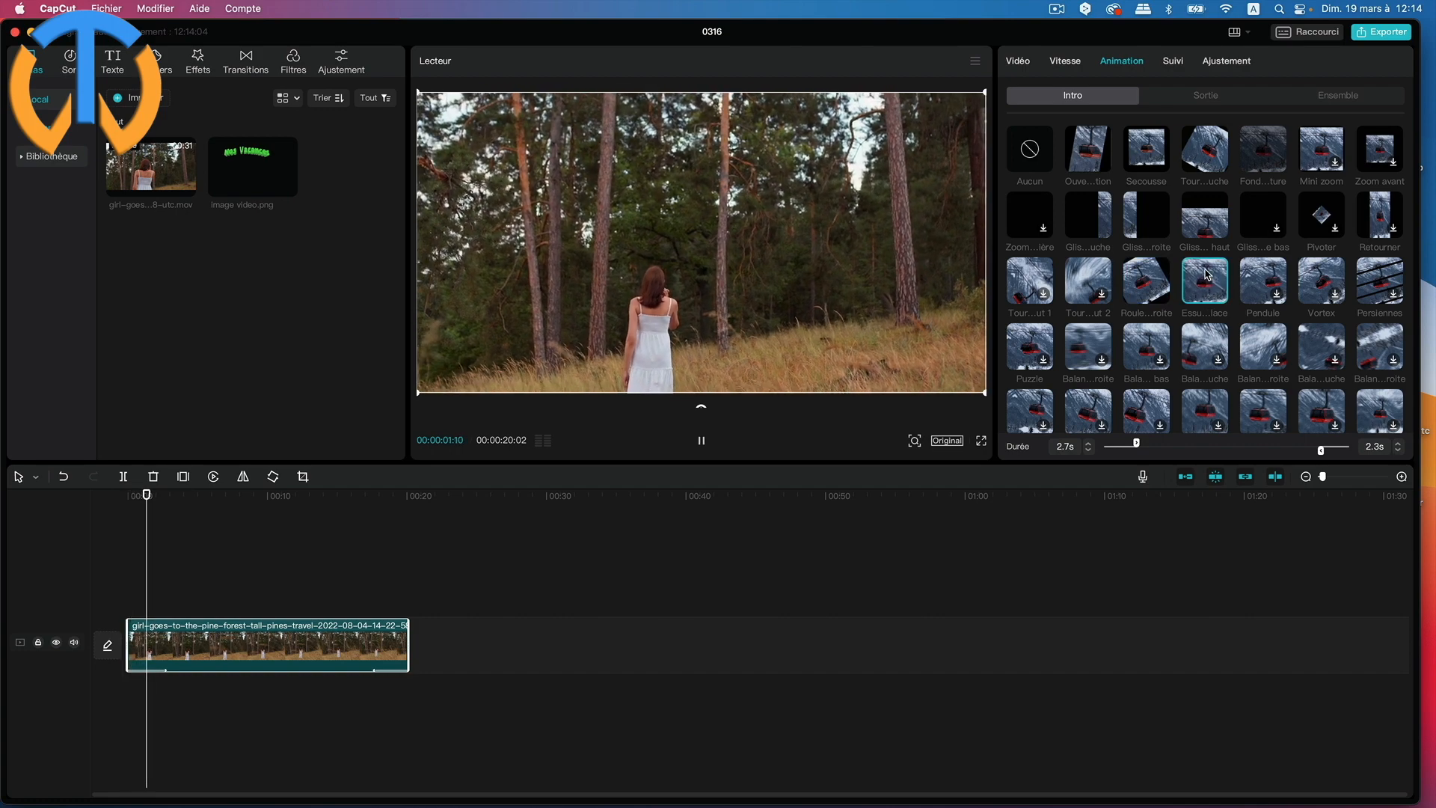
click(1153, 356)
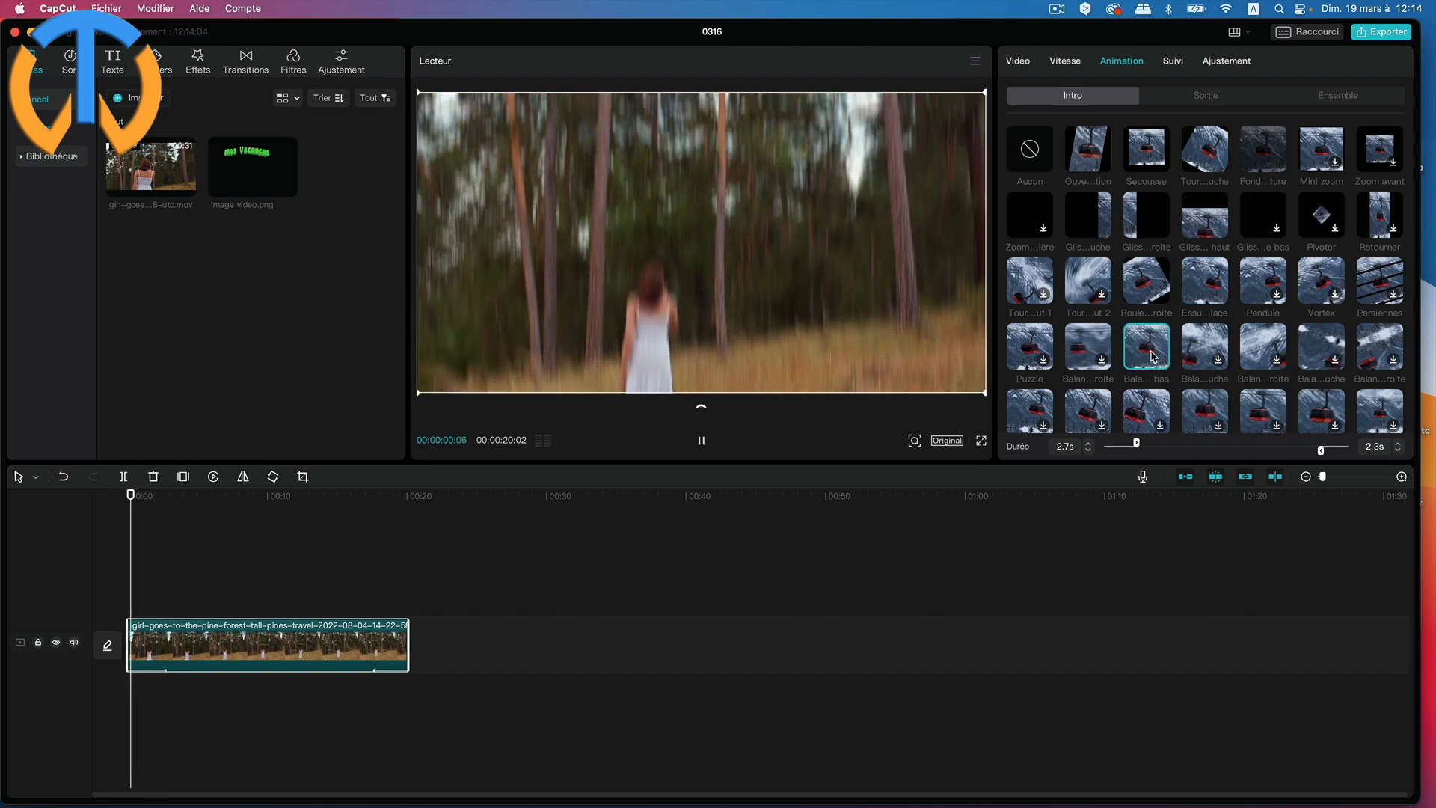
click(1149, 424)
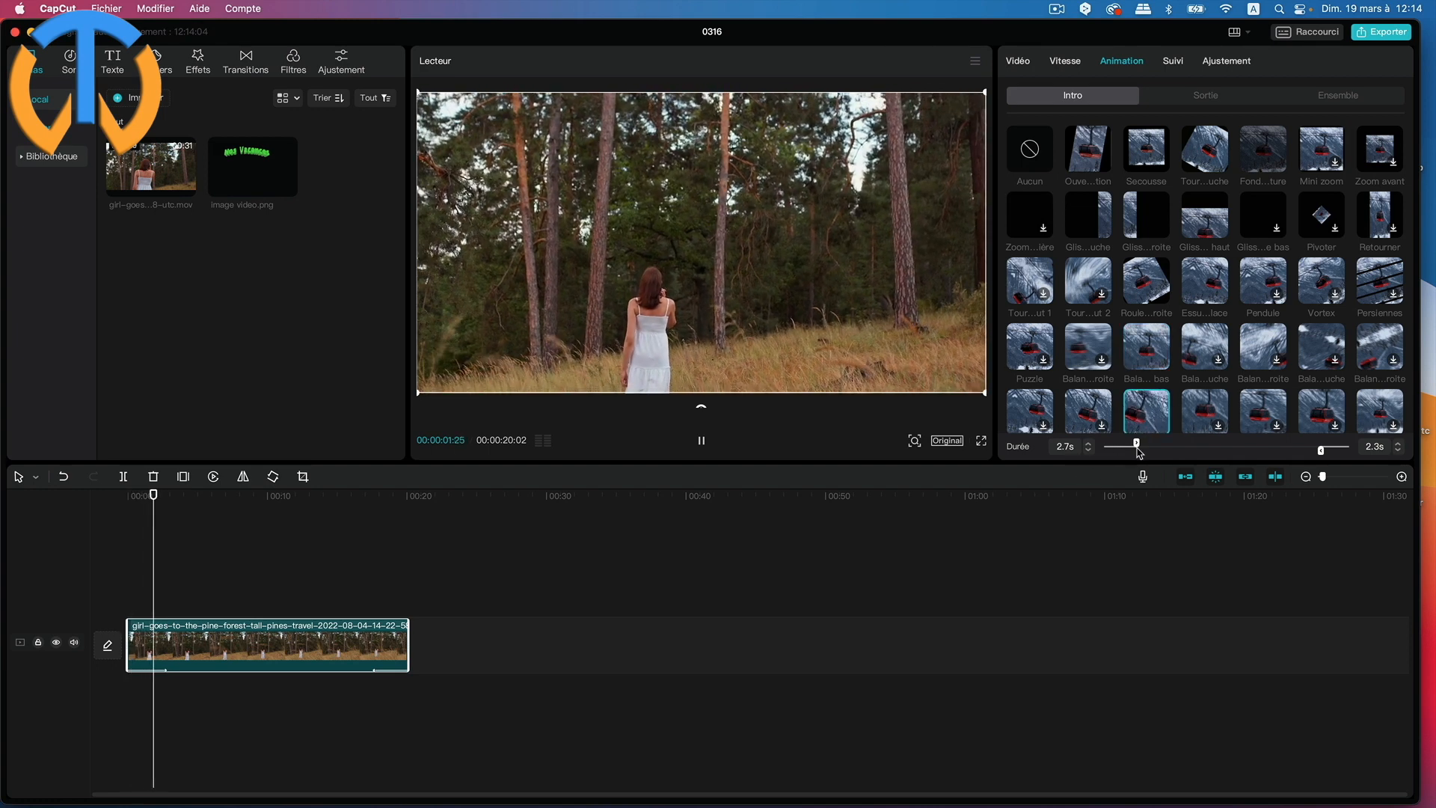
click(1205, 413)
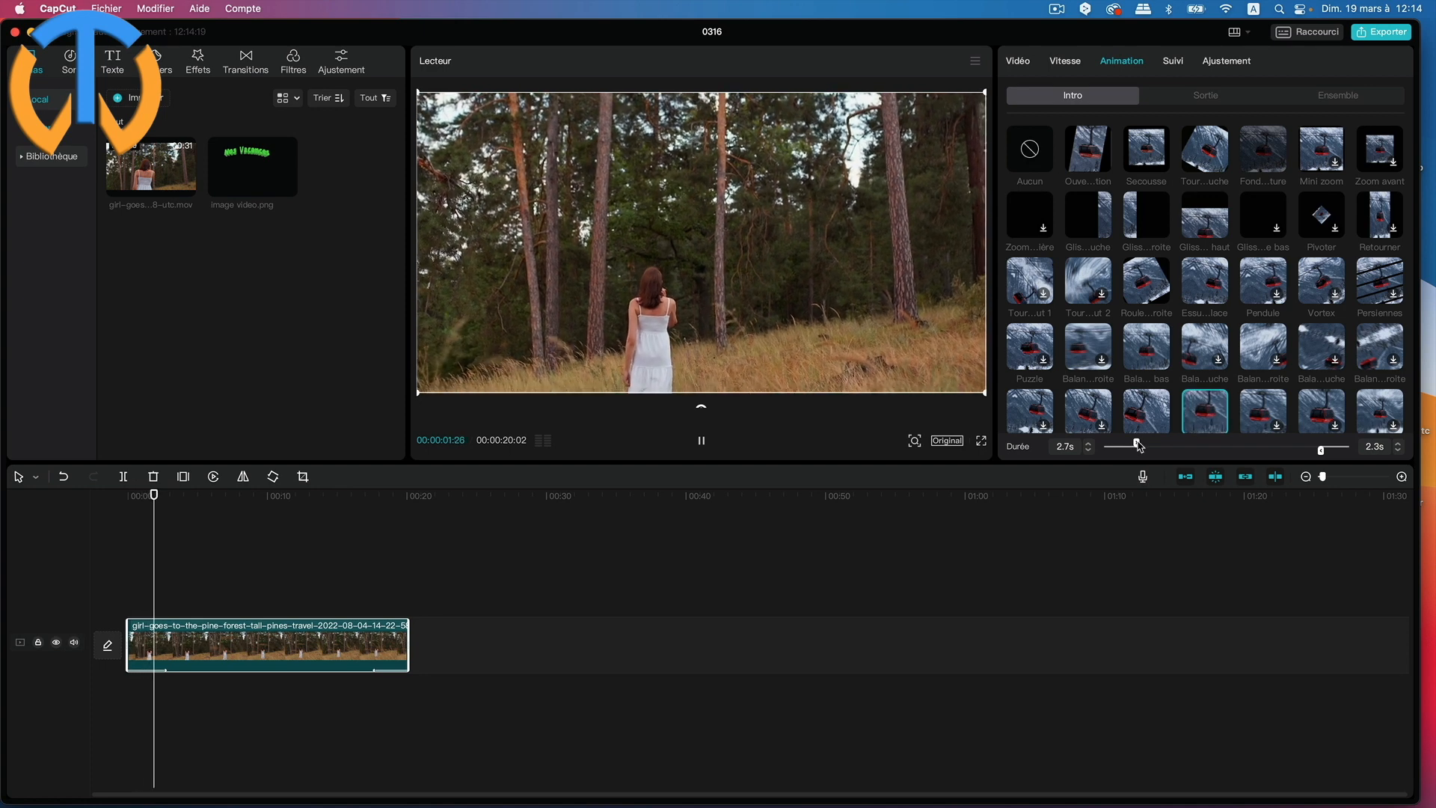
- Shorten the forest clip's intro animation duration to 2.2 s
drag(1138, 446, 1131, 449)
click(1132, 447)
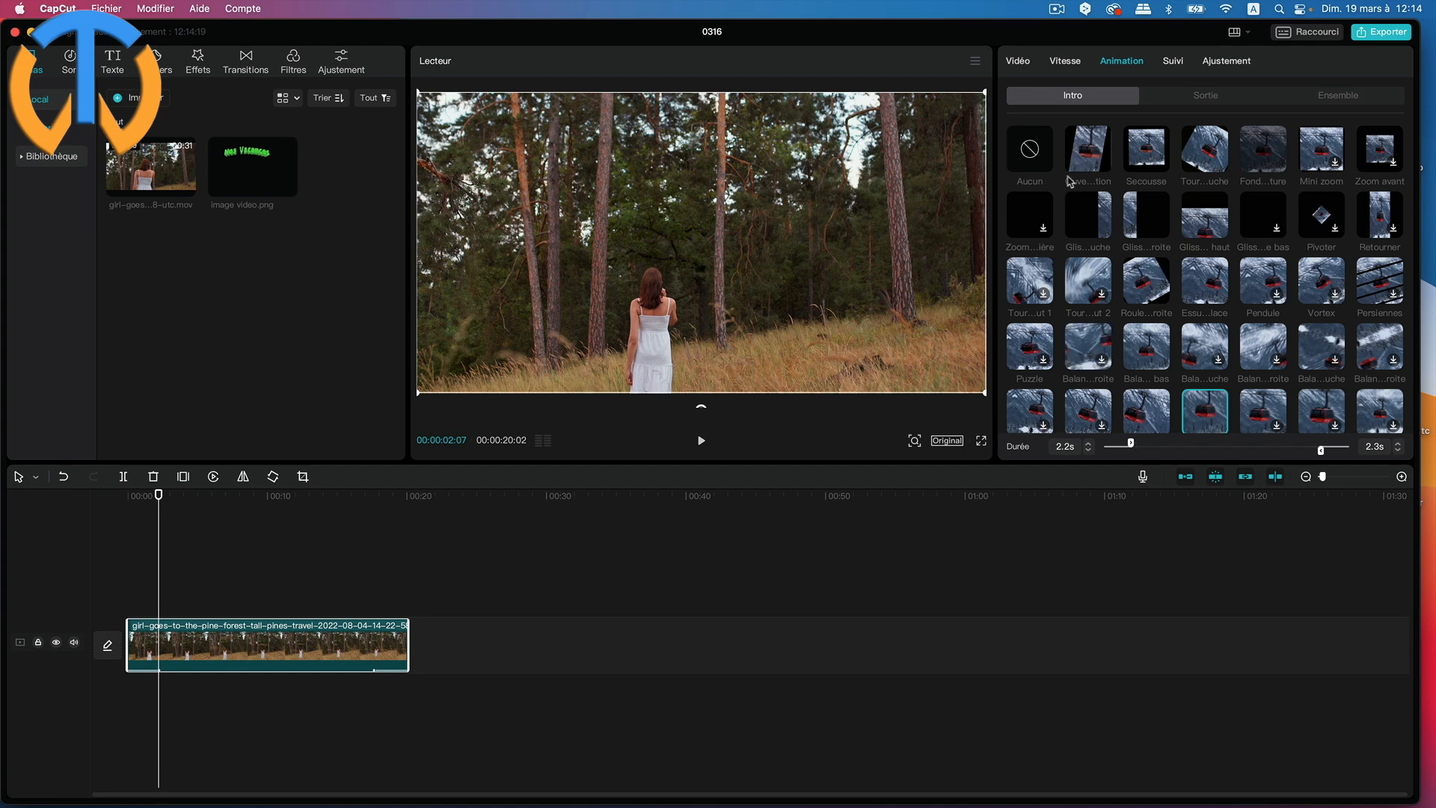
- Remove the intro animation from the forest clip and play its beginning from 0 s to check it
click(1031, 151)
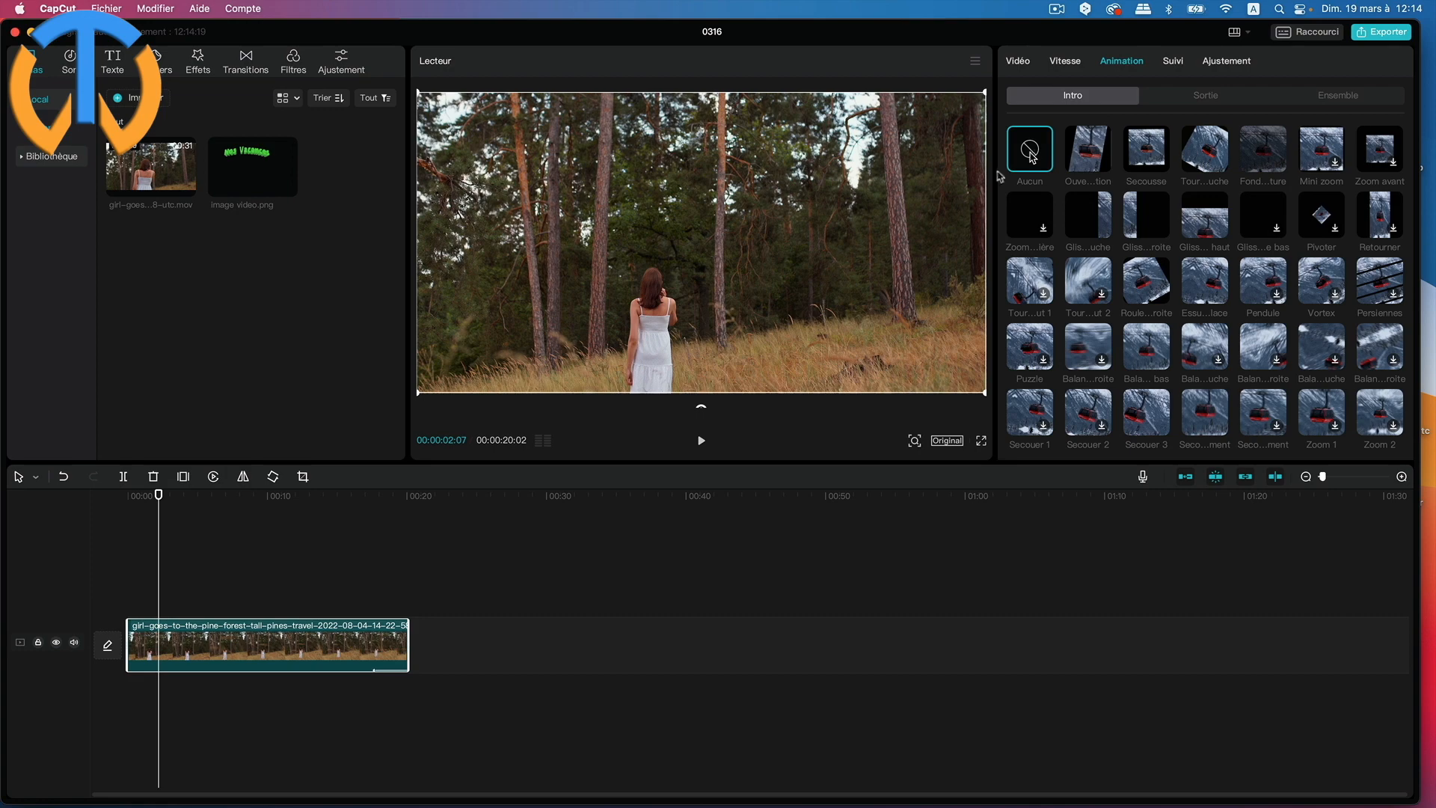
drag(158, 496, 101, 504)
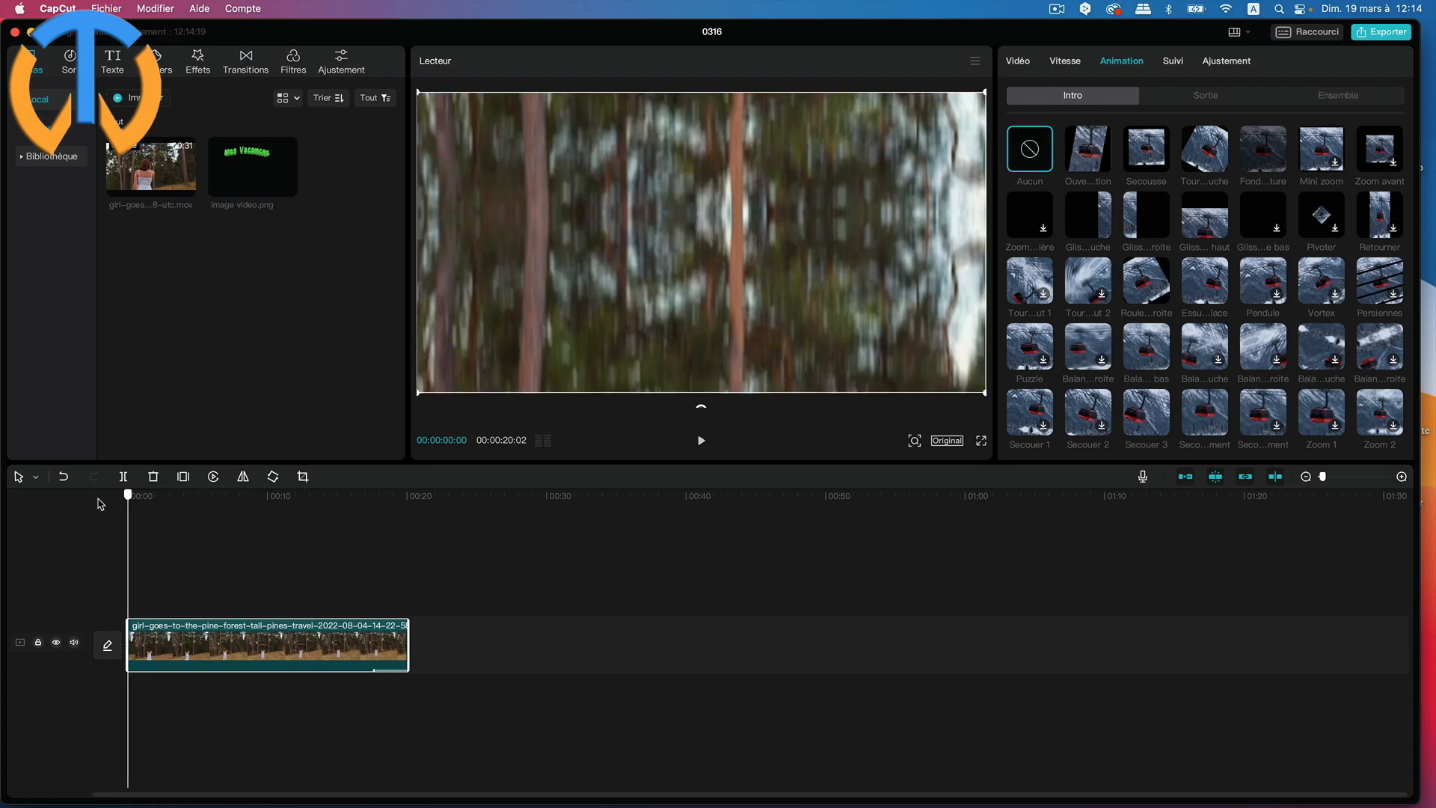
key(space)
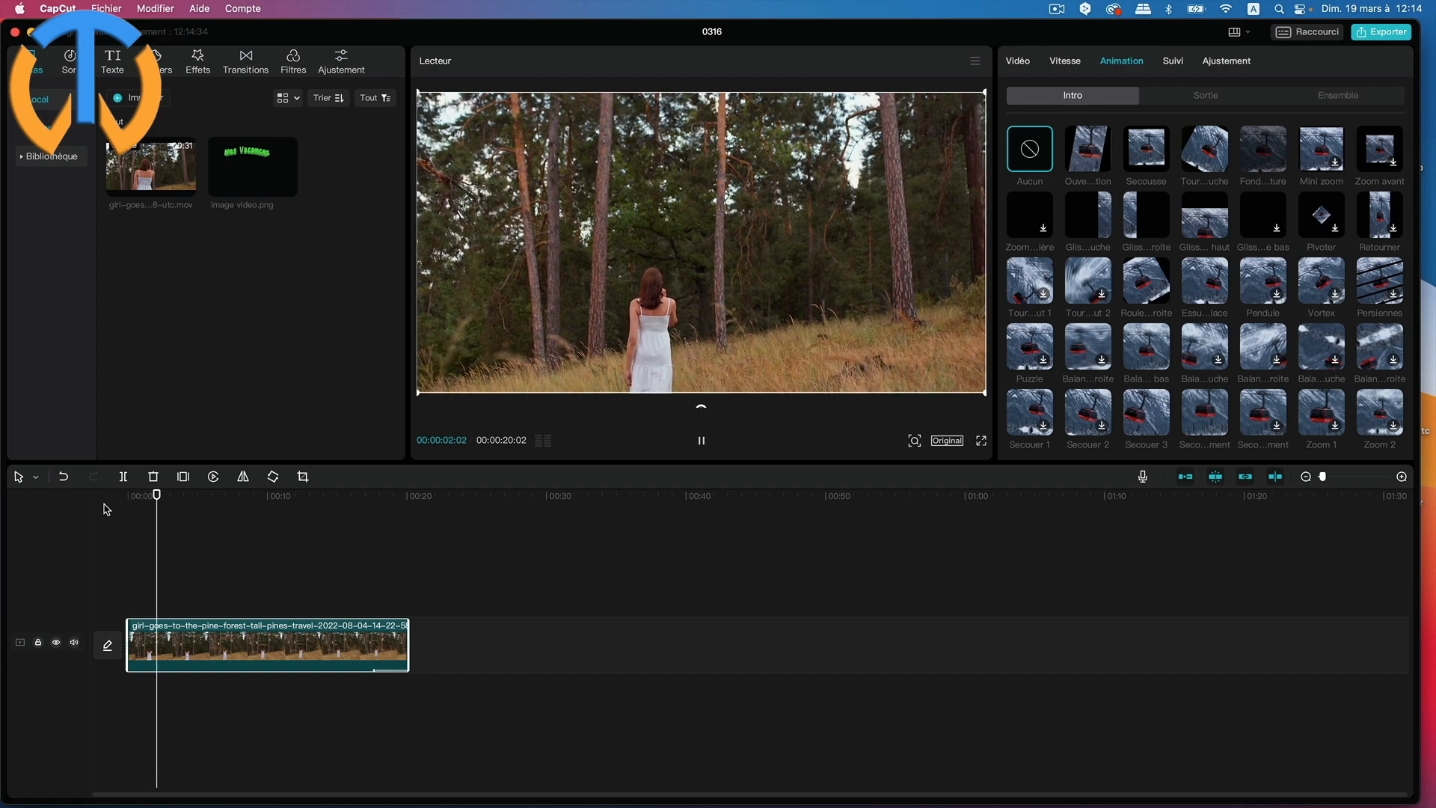
key(space)
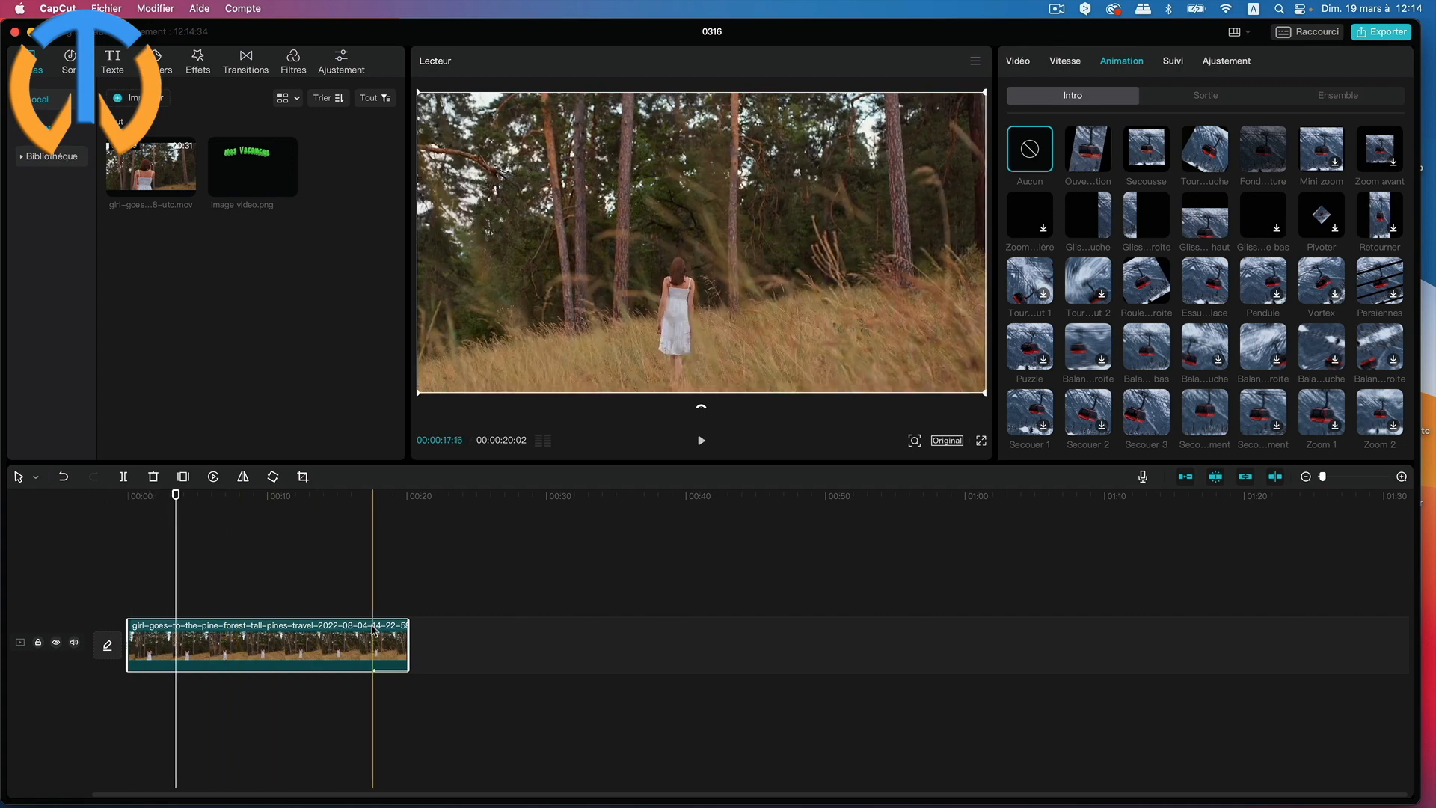
- Remove the exit animation from the forest clip and scrub to about 18 s to check its end
click(1211, 97)
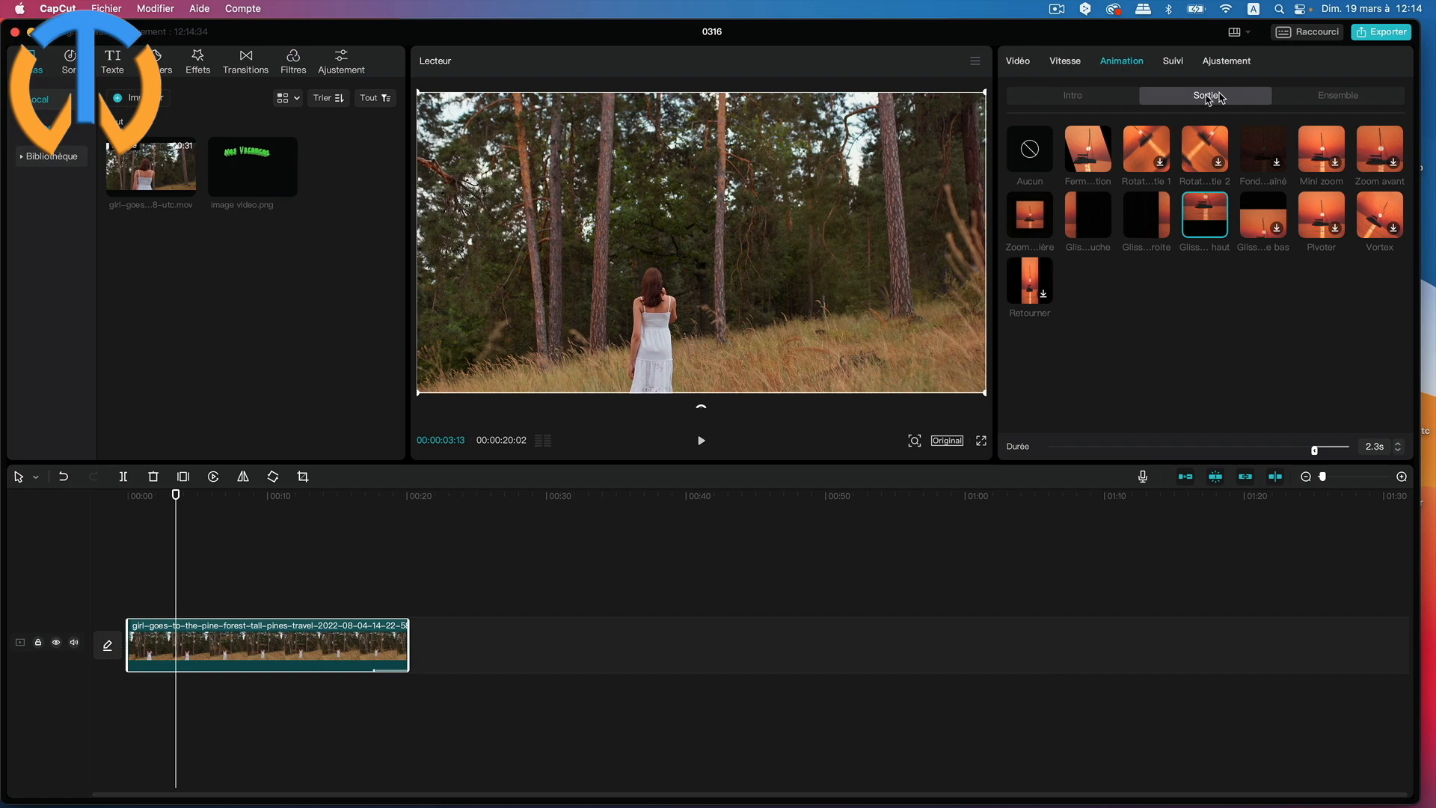
click(1031, 149)
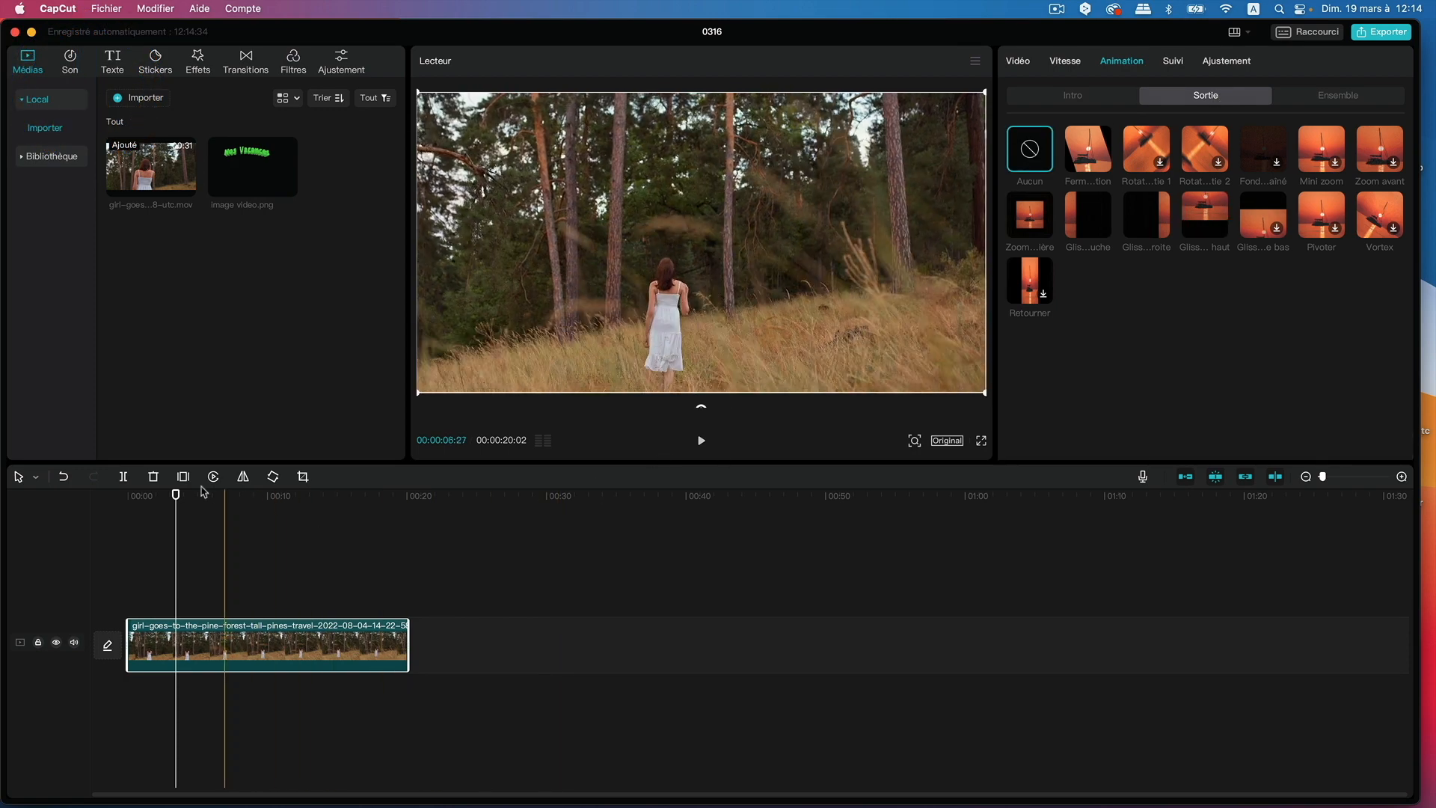
drag(177, 494, 386, 532)
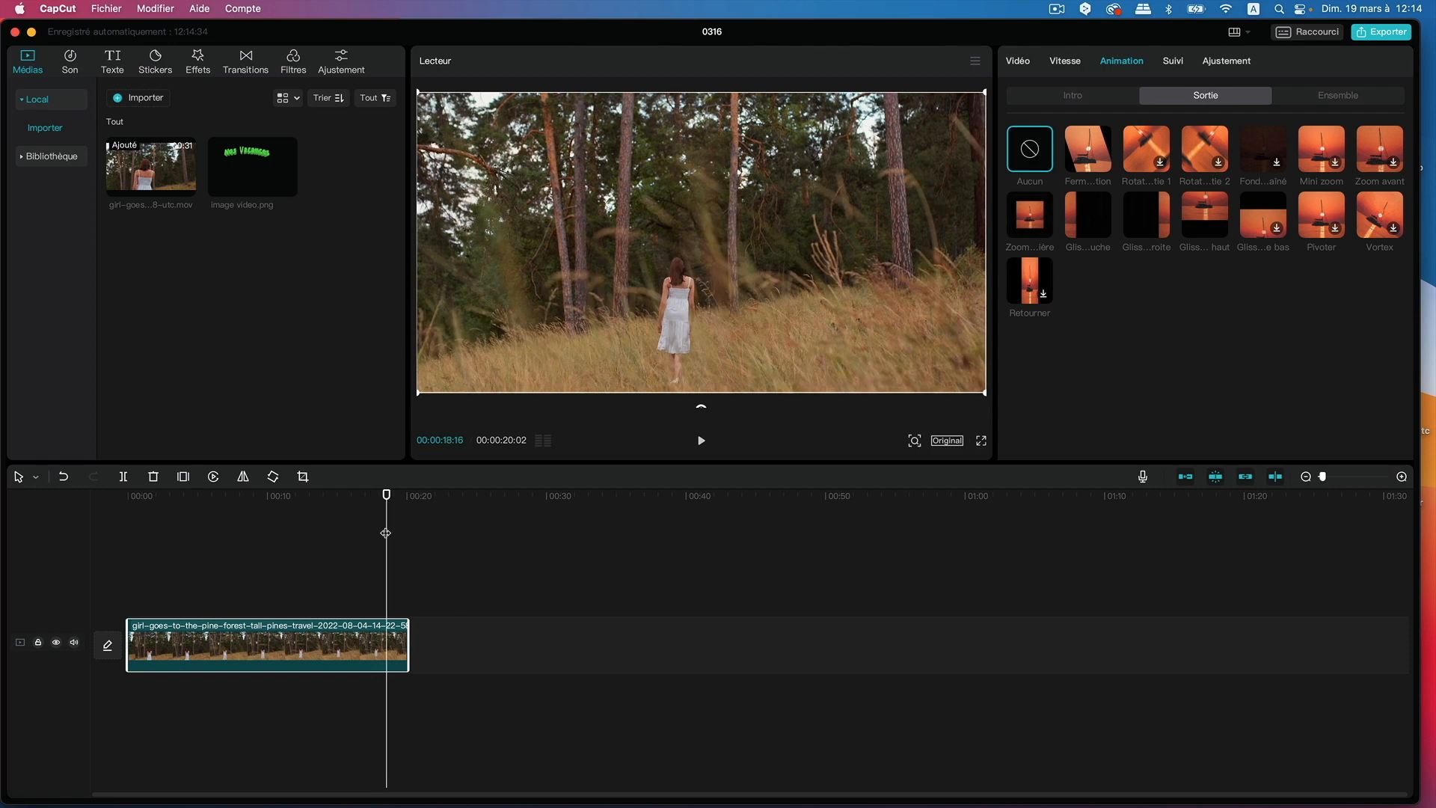